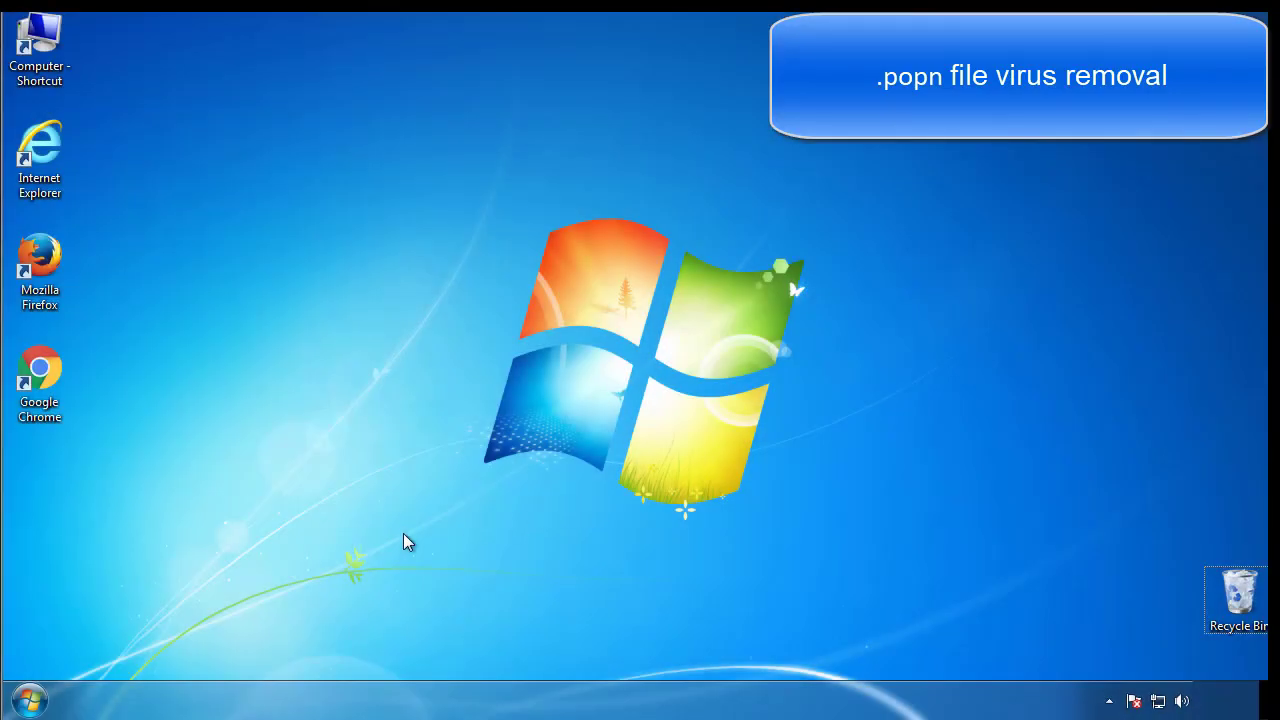
Run msconfig and enable Minimal safe boot on the Boot tab, confirming with OK.
click(30, 700)
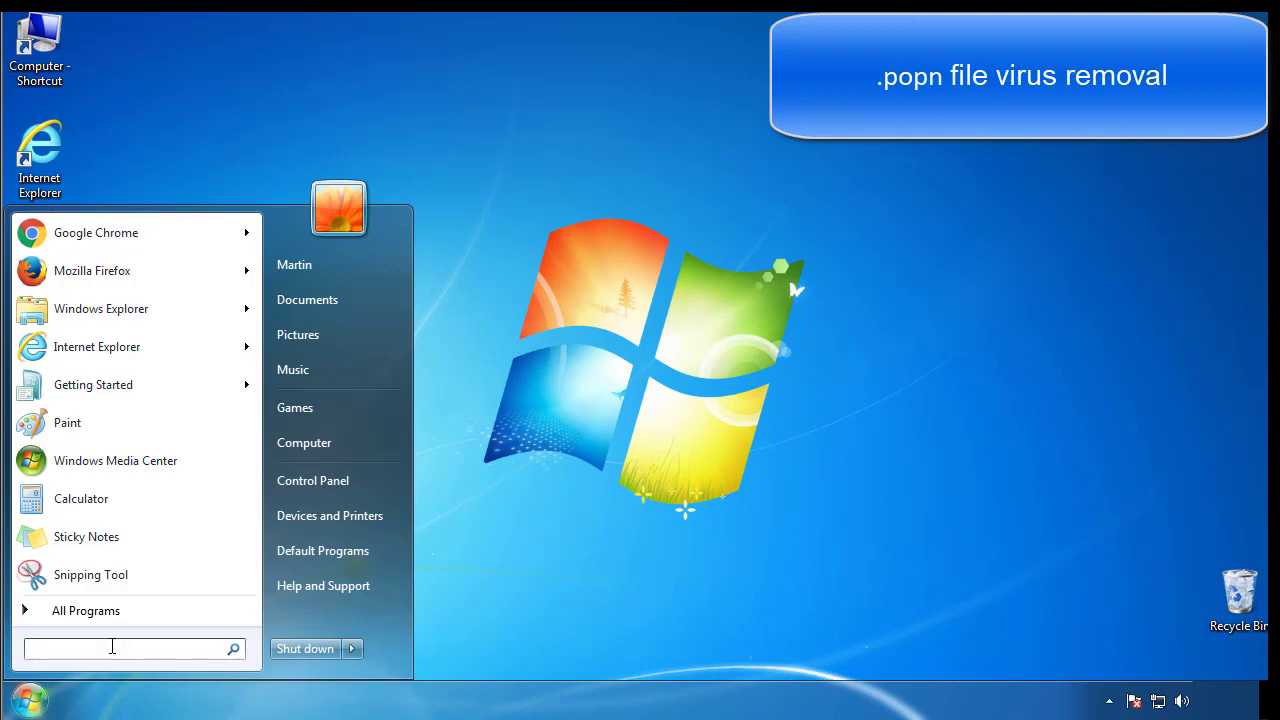
text(mscon)
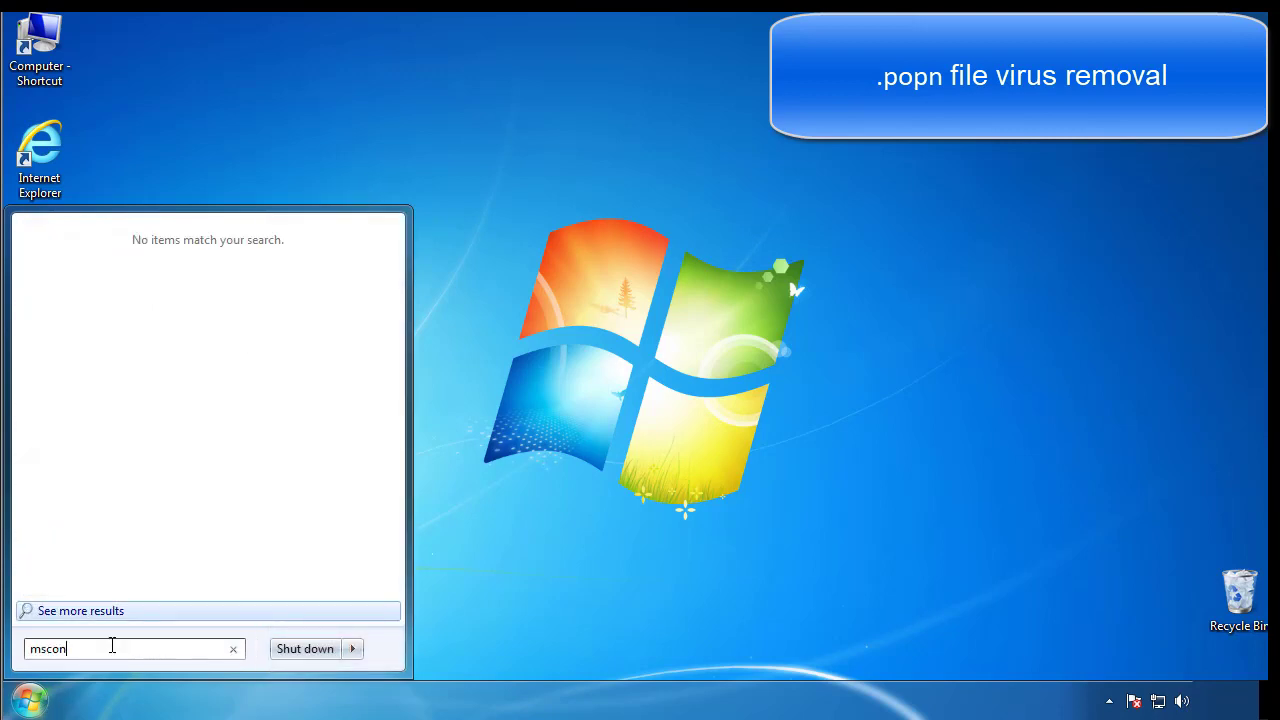
text(fig)
key(Return)
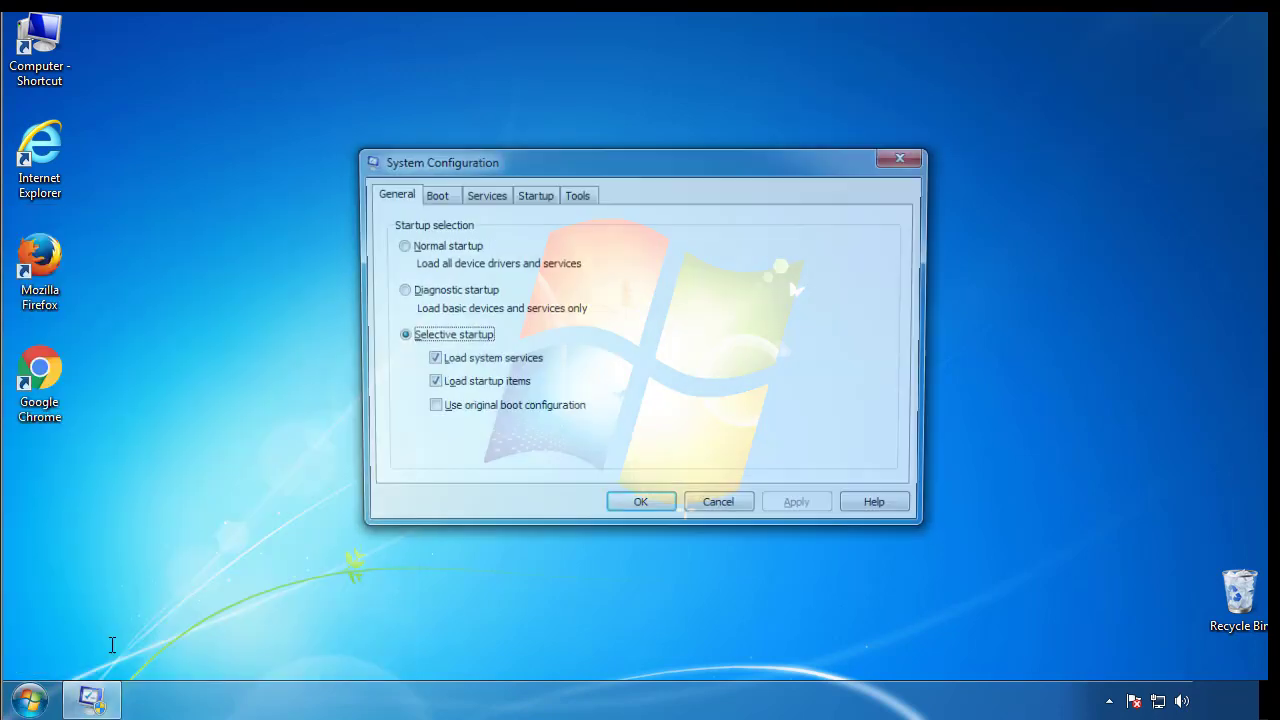
click(432, 196)
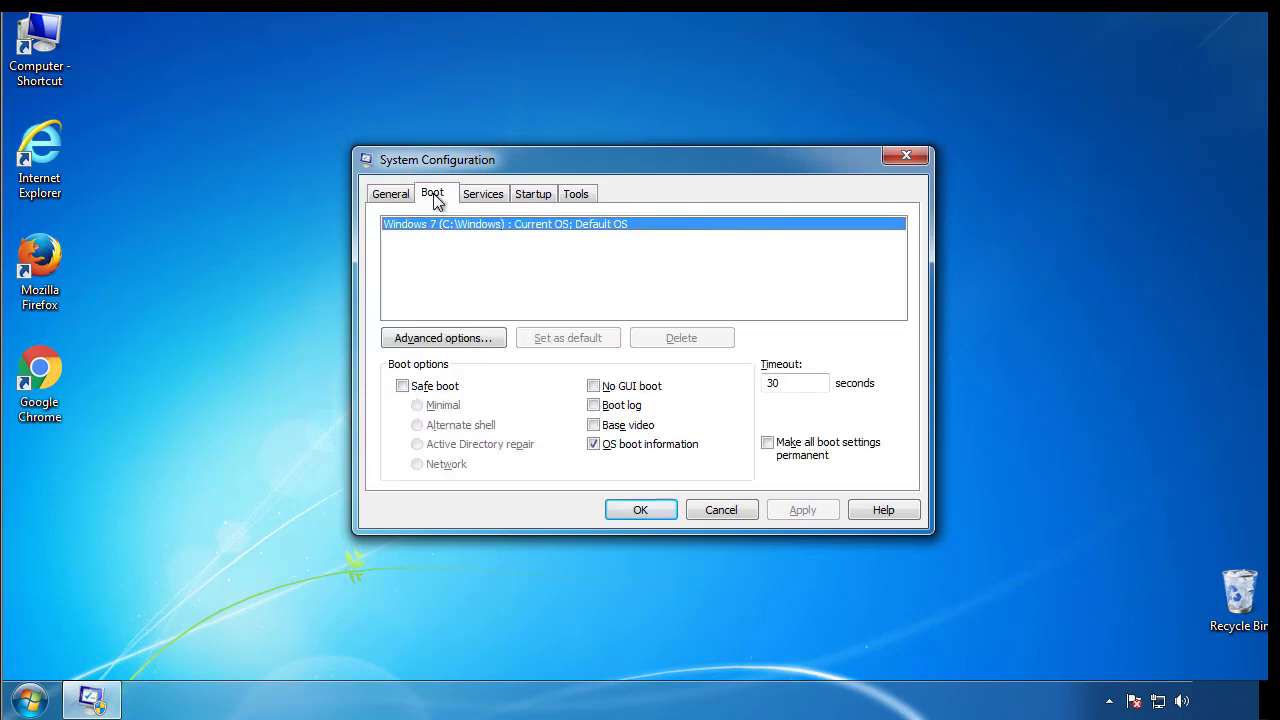
click(402, 386)
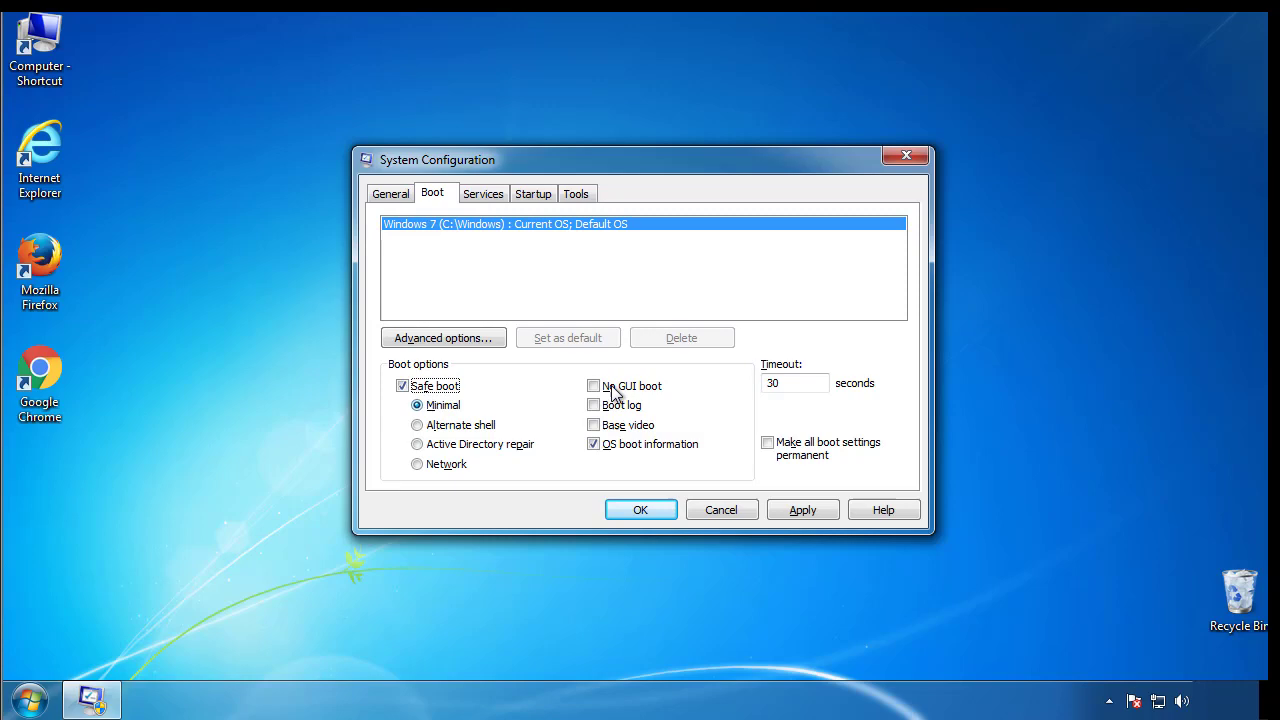
click(650, 511)
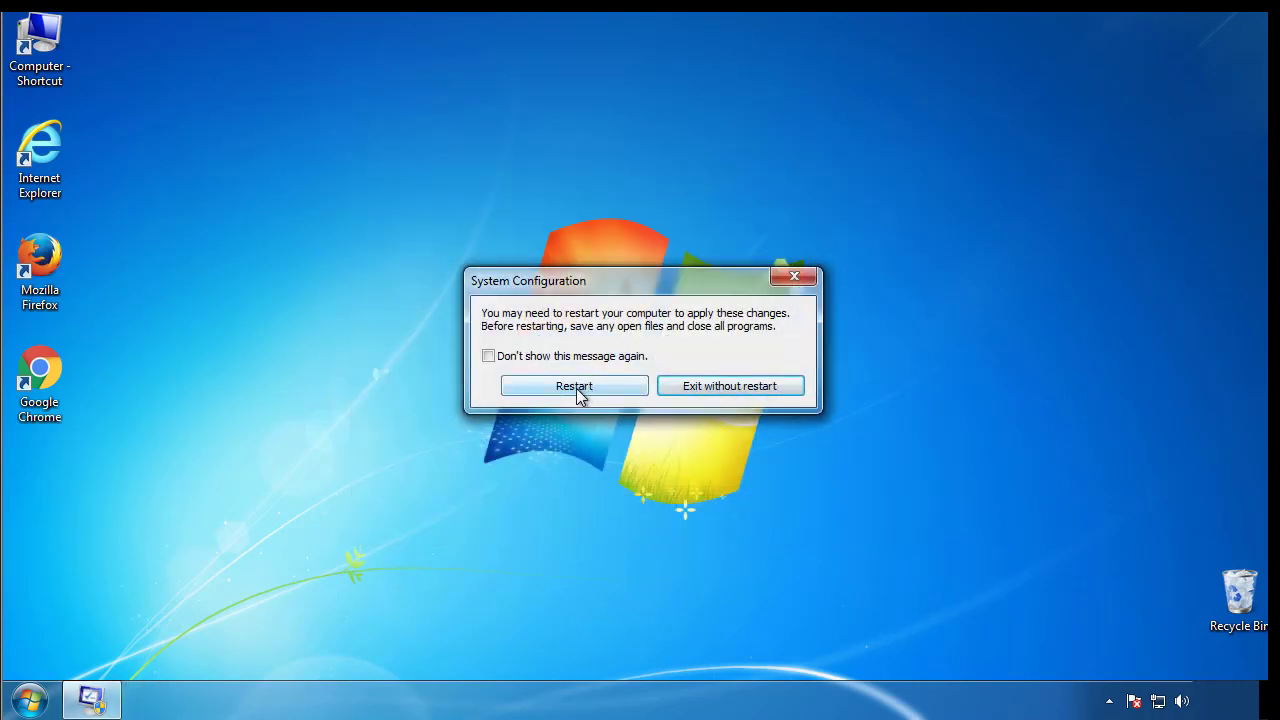
Restart into Safe Mode and set Folder Options to show hidden files, folders and drives.
click(578, 388)
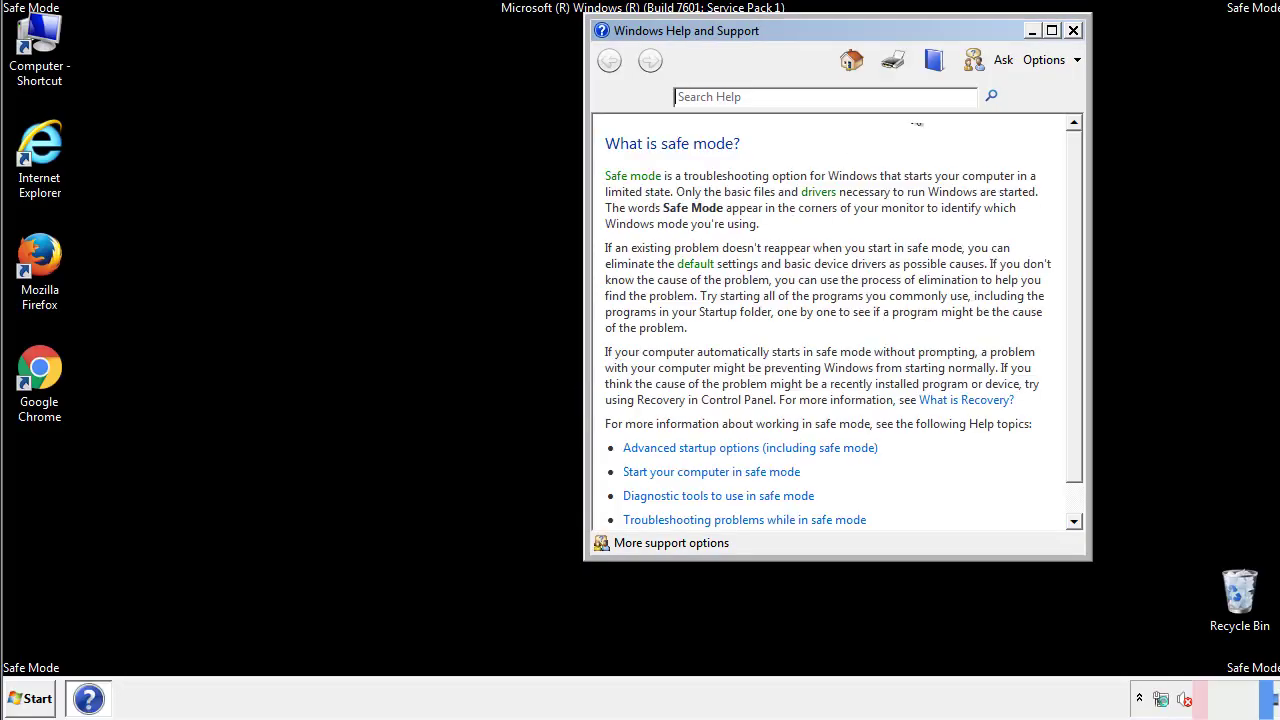
click(1073, 30)
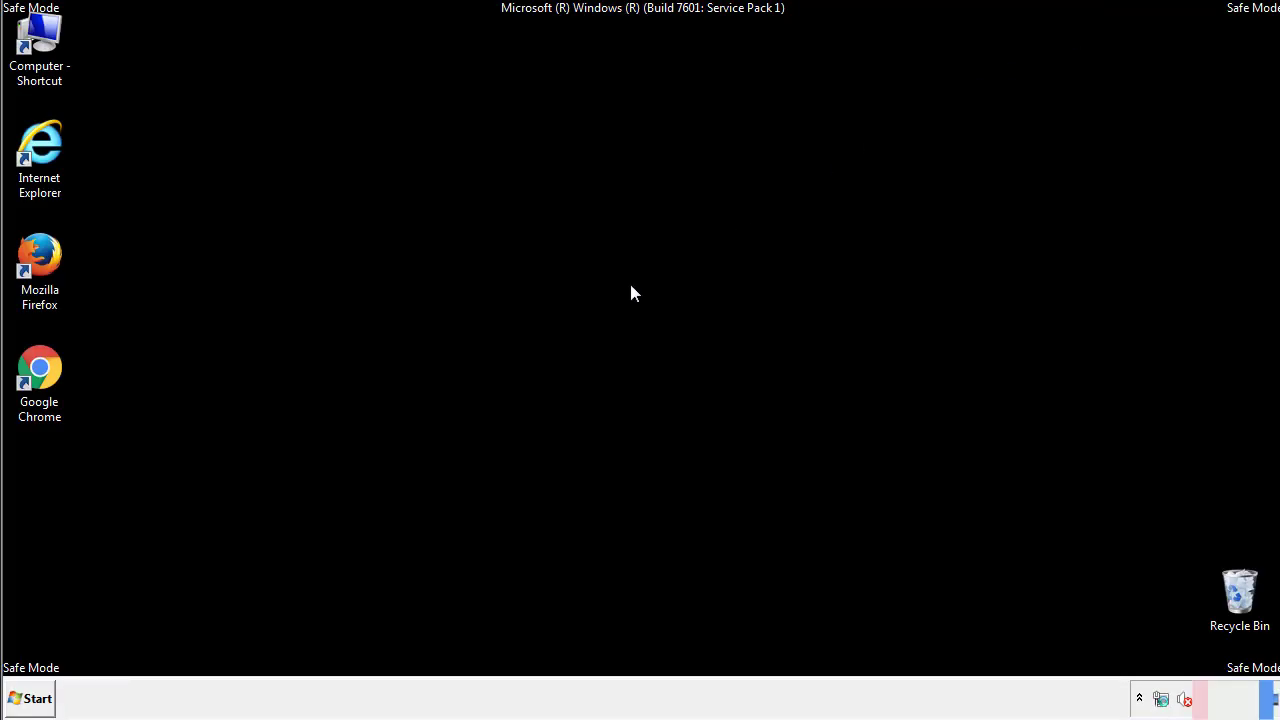
click(30, 698)
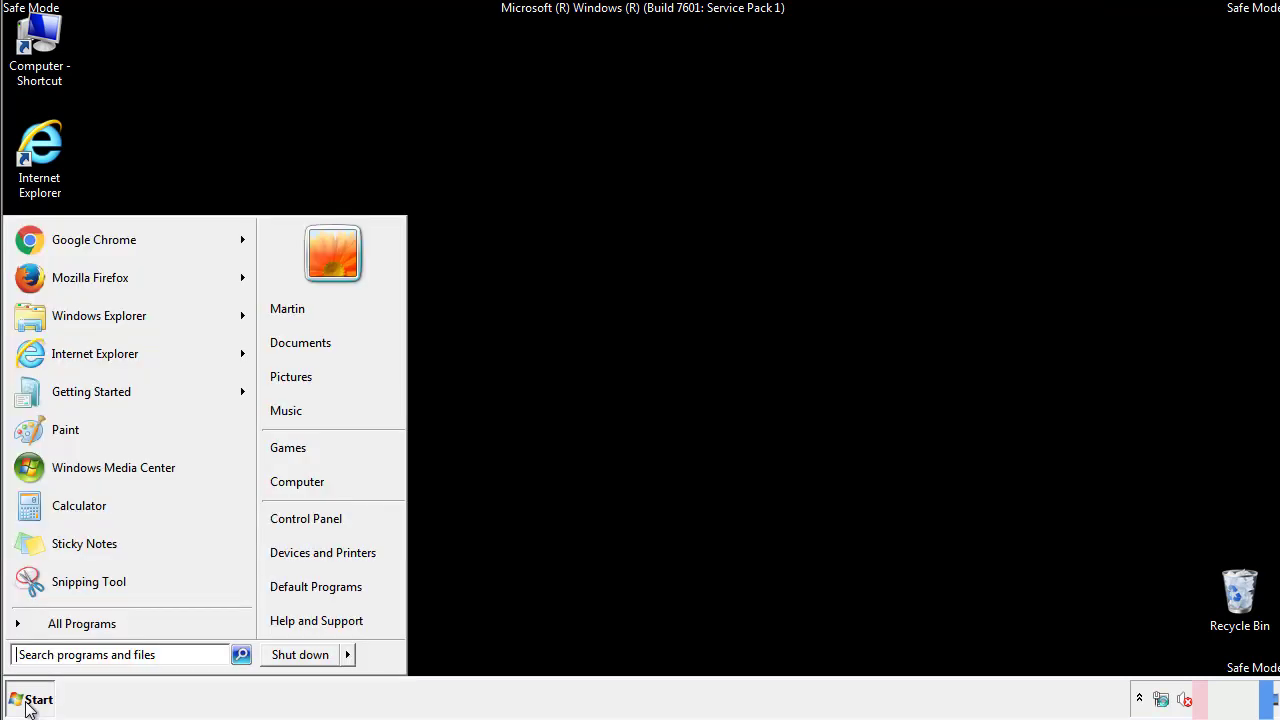
click(320, 518)
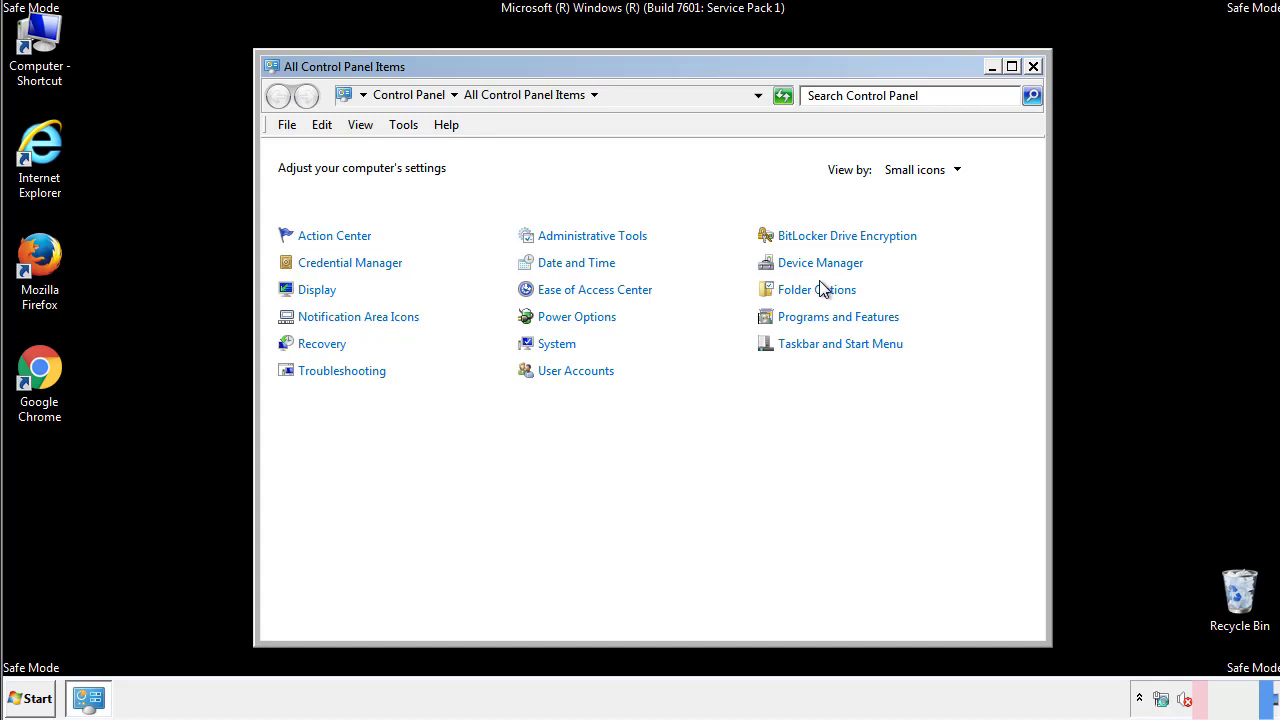
click(820, 290)
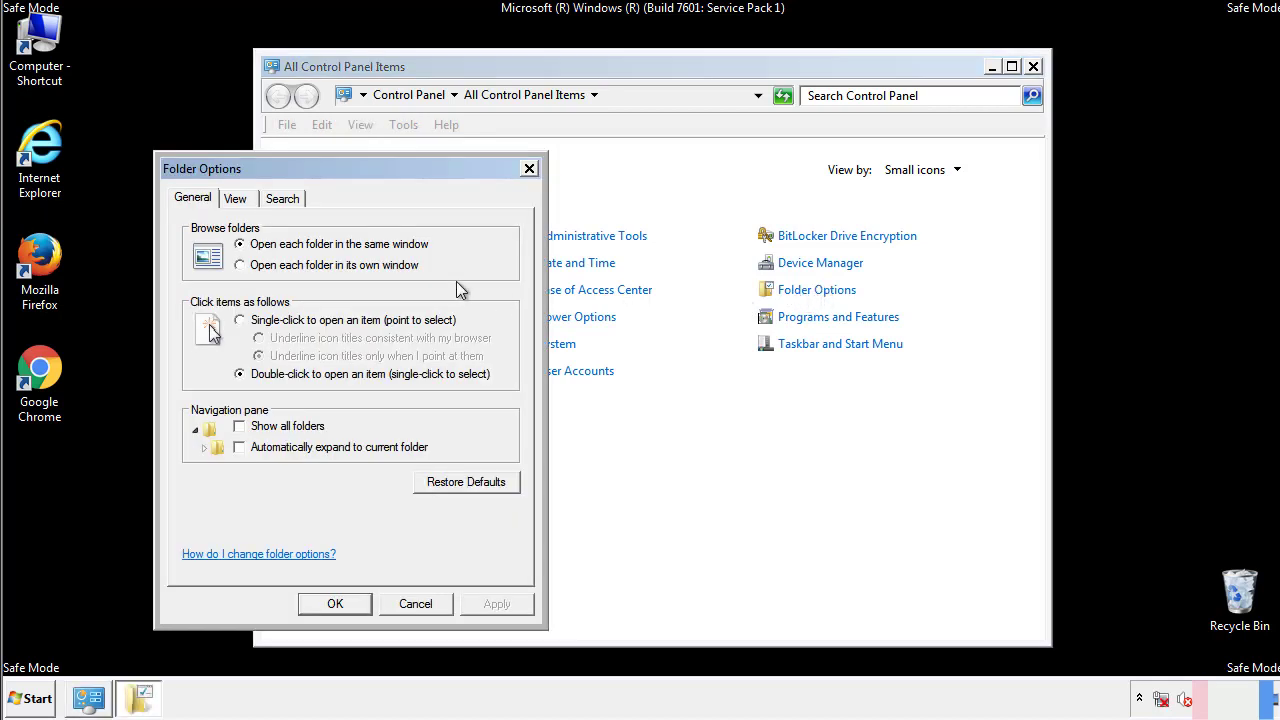
click(238, 202)
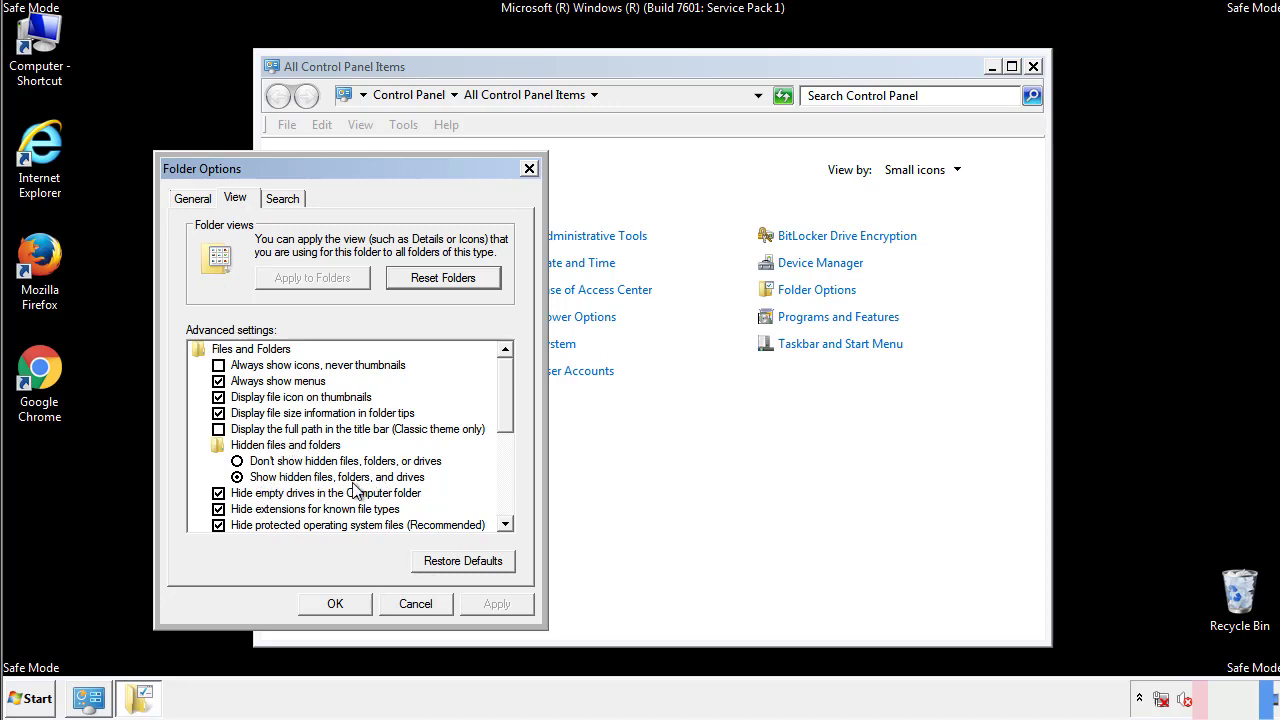
click(345, 601)
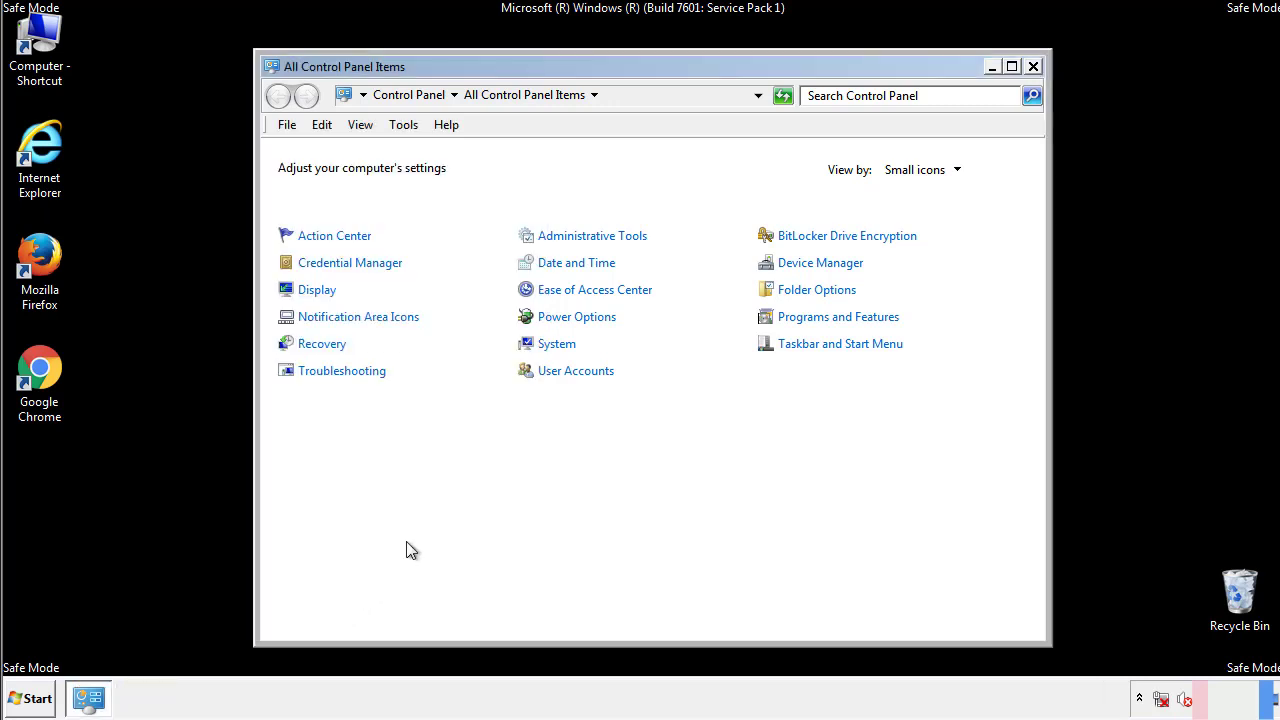
click(1033, 66)
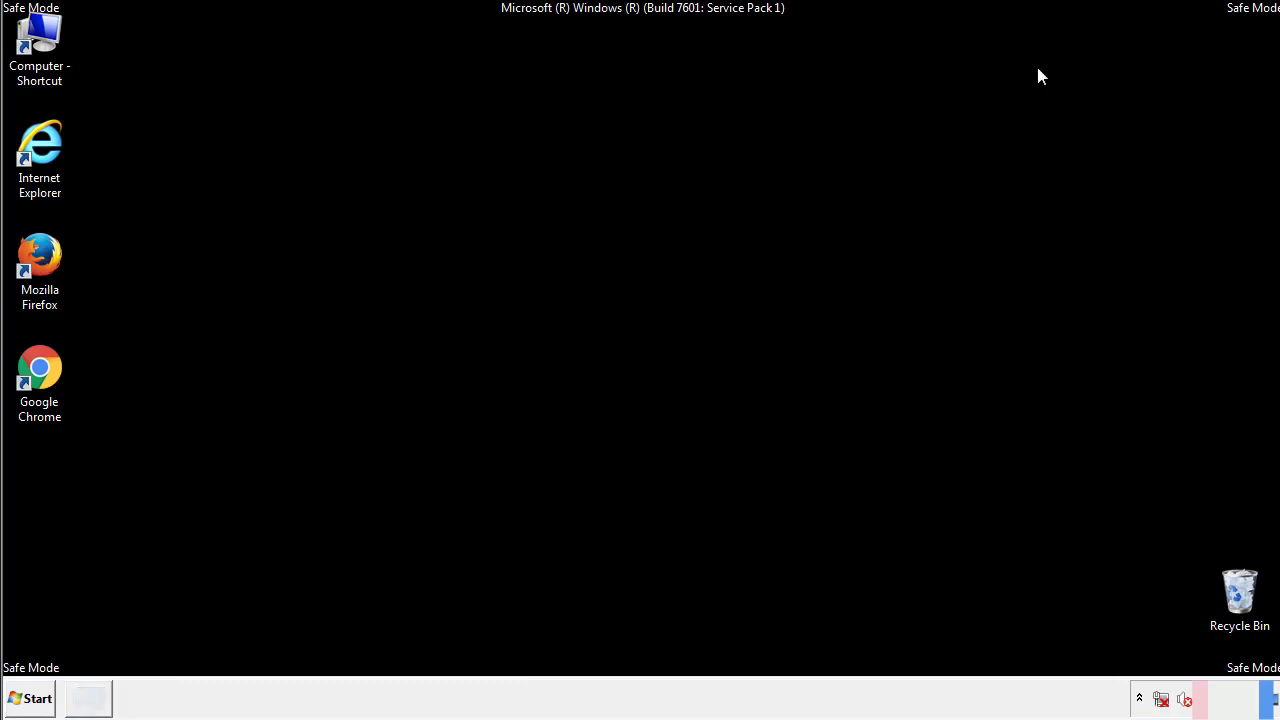
Browse Computer to C:\Windows\System32\drivers\etc and open the hosts file.
double_click(52, 35)
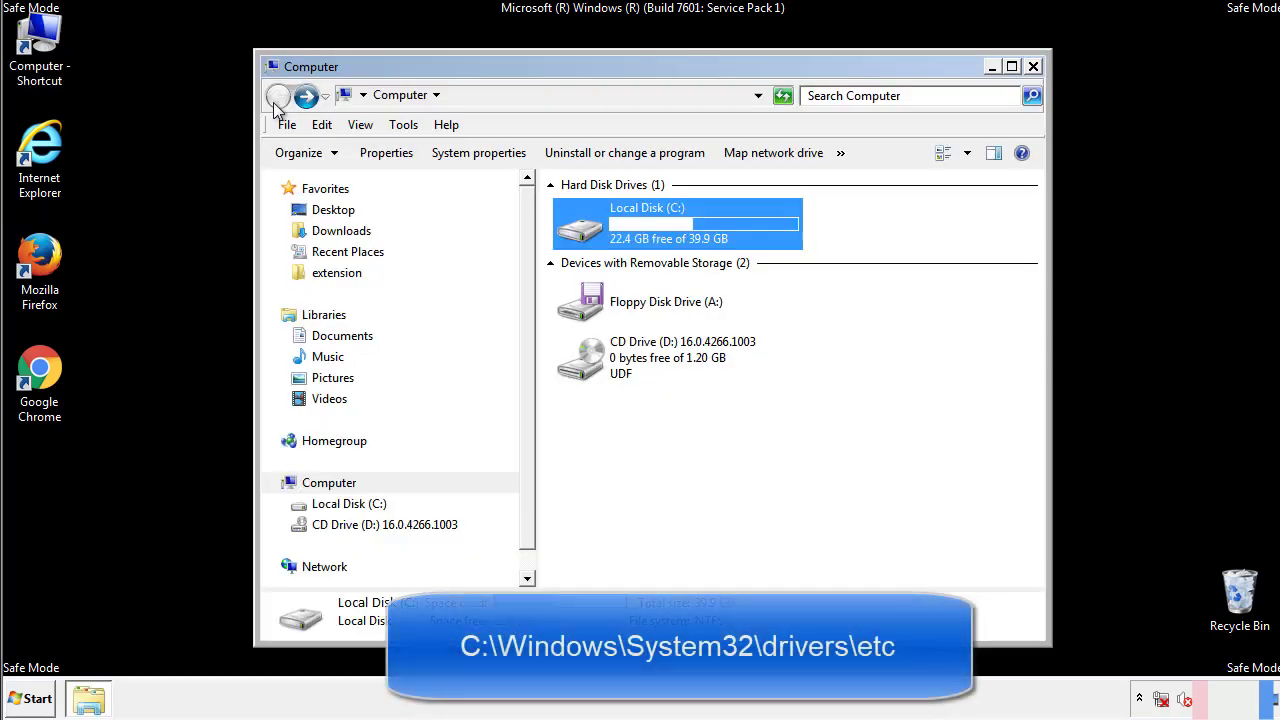
double_click(575, 226)
click(585, 370)
double_click(585, 370)
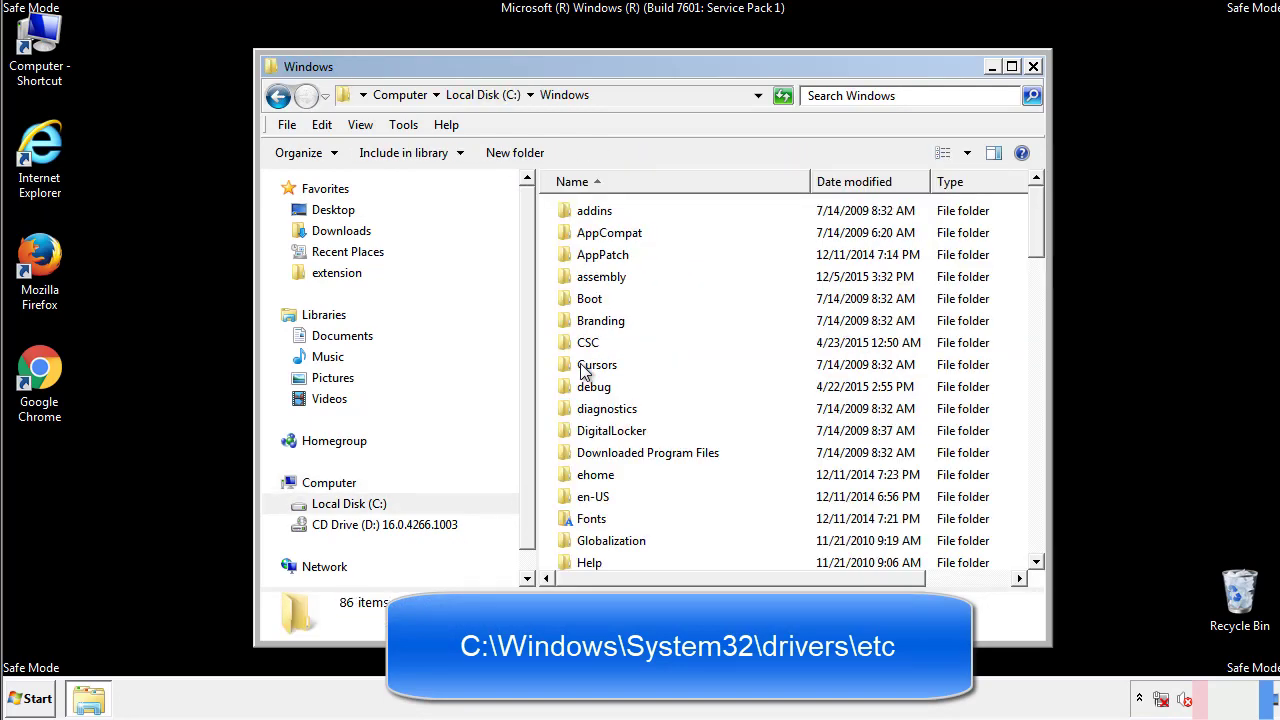
scroll(588, 452, down, 2)
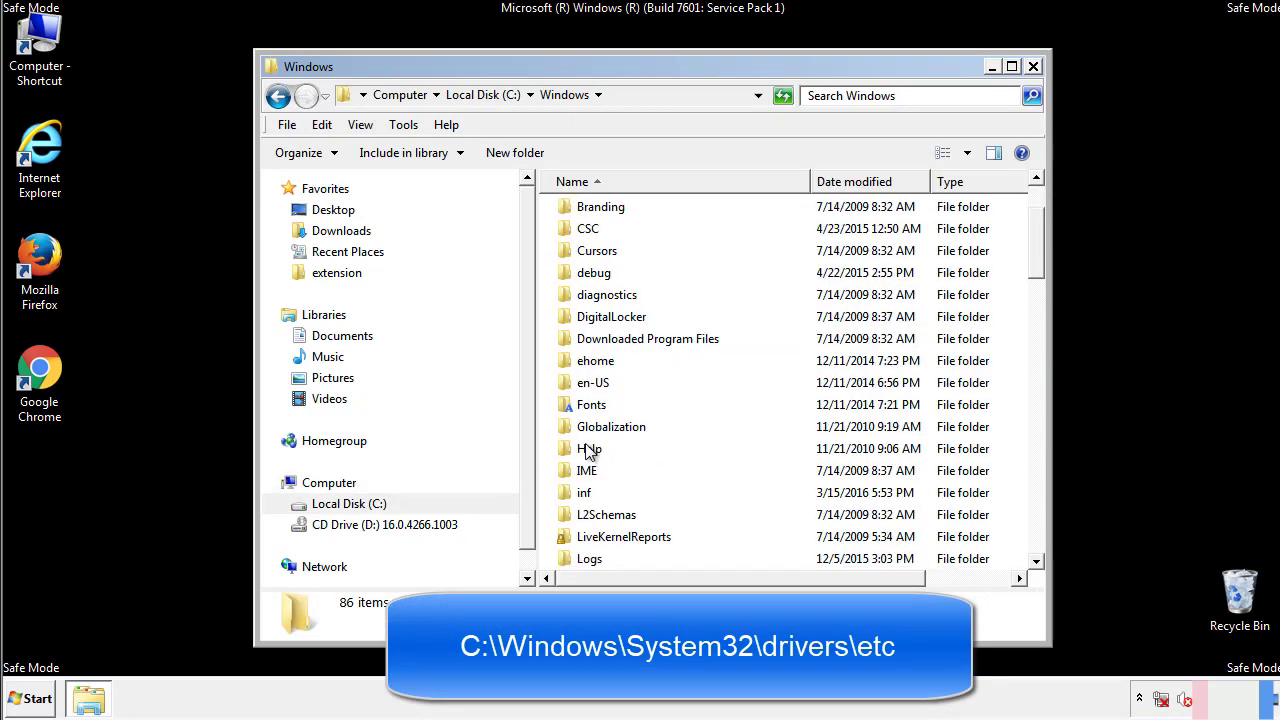
scroll(588, 452, down, 2)
scroll(588, 452, down, 2)
scroll(588, 452, down, 3)
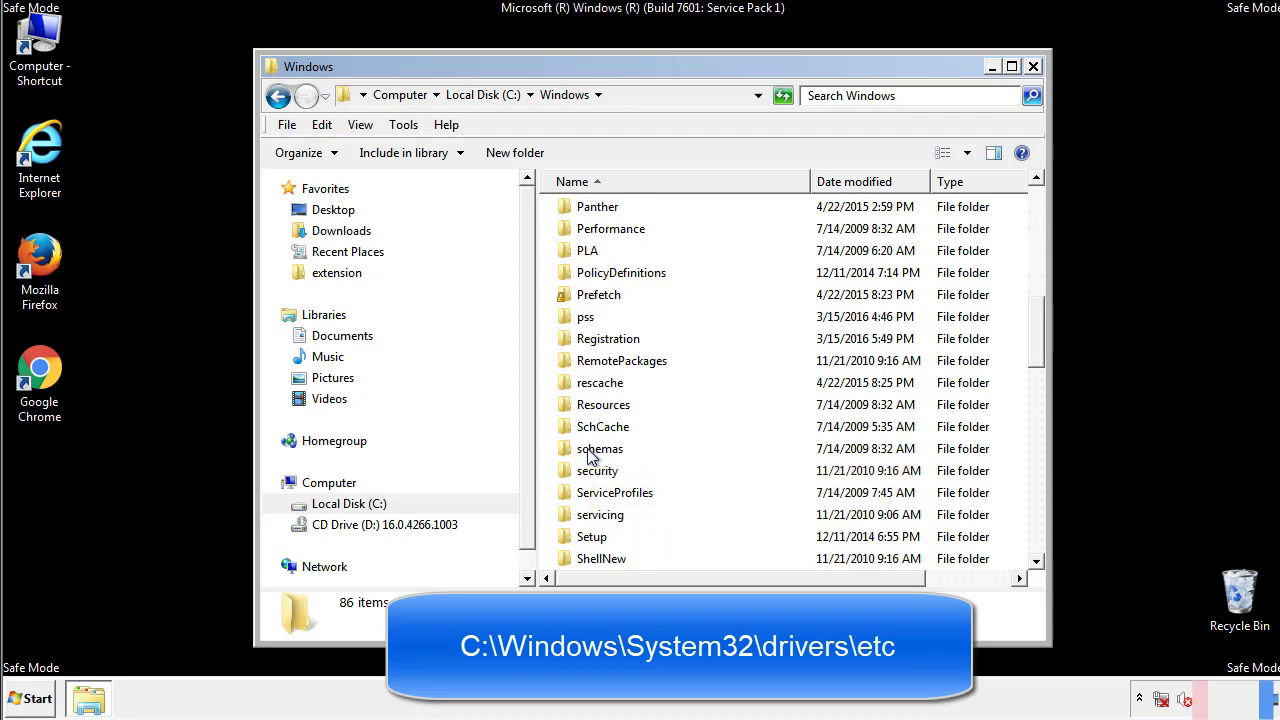
scroll(588, 452, down, 2)
double_click(603, 518)
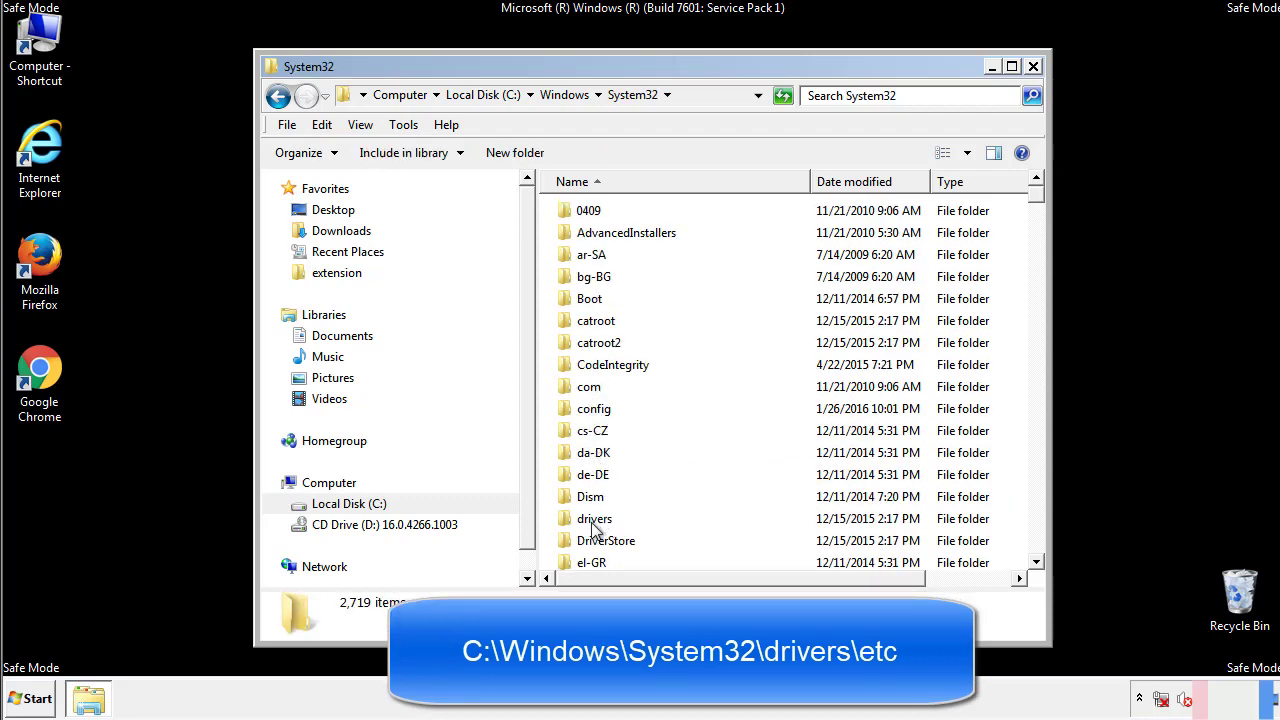
double_click(593, 520)
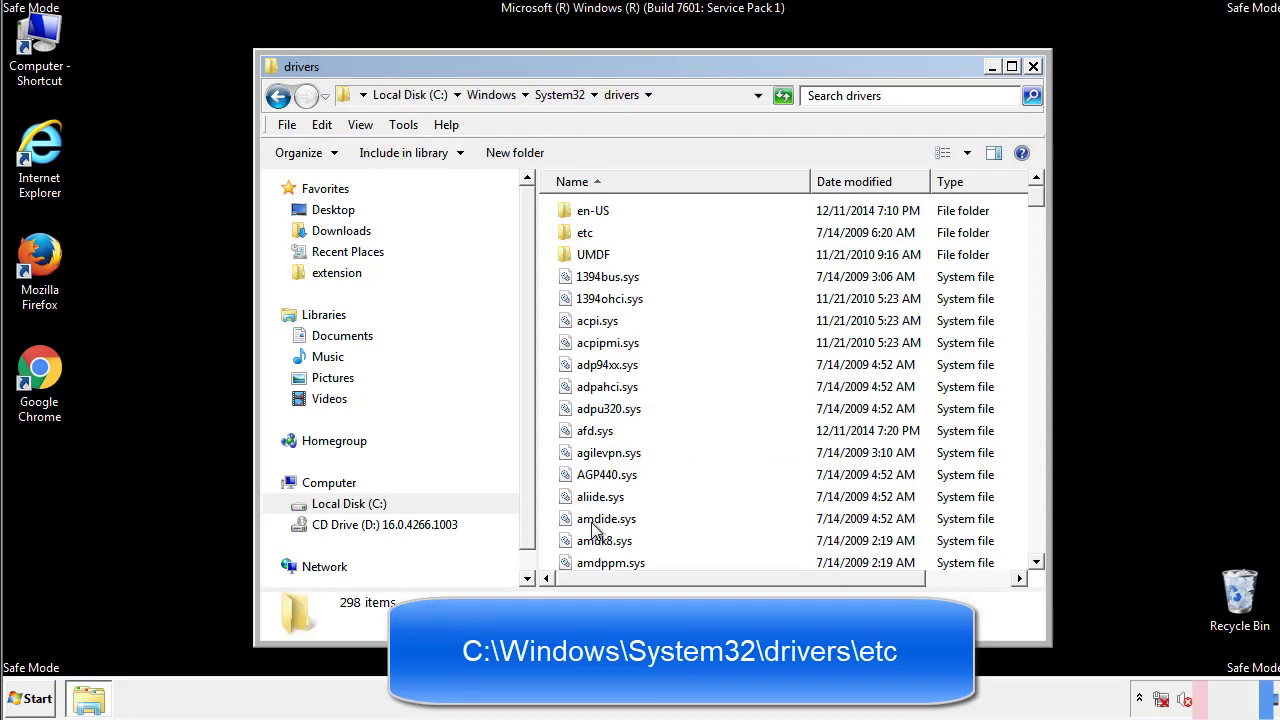
double_click(574, 240)
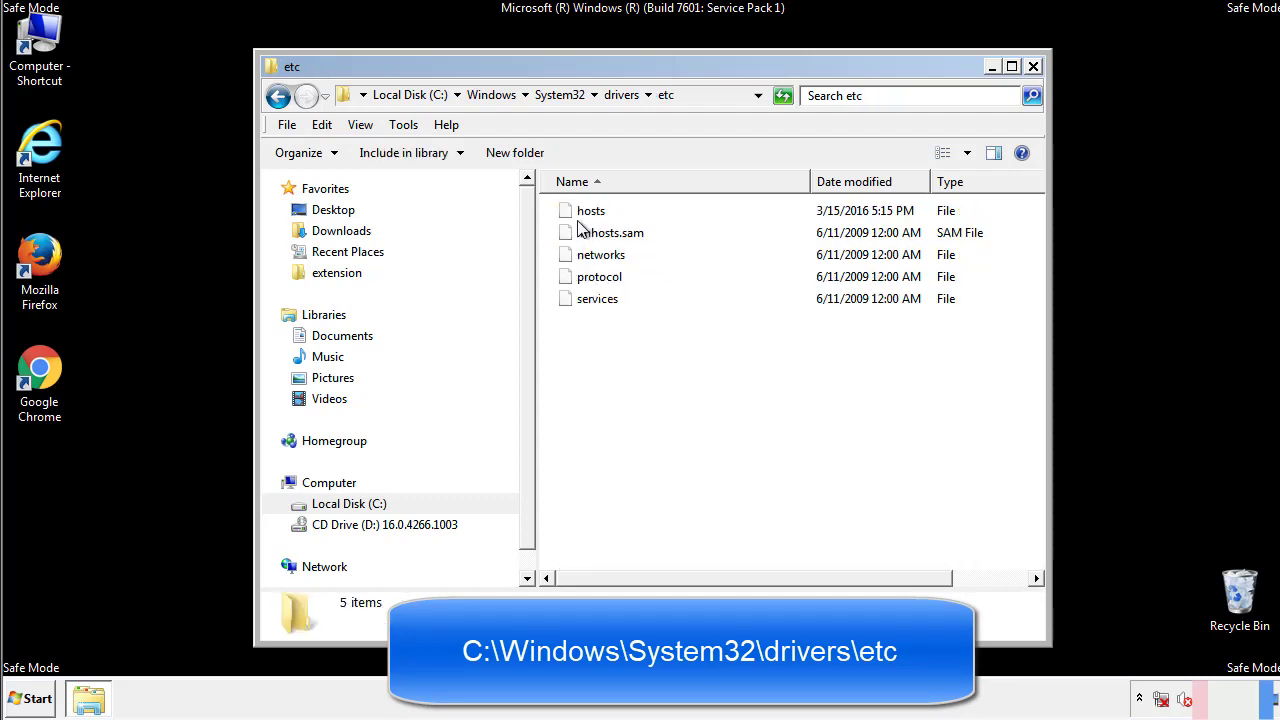
double_click(580, 214)
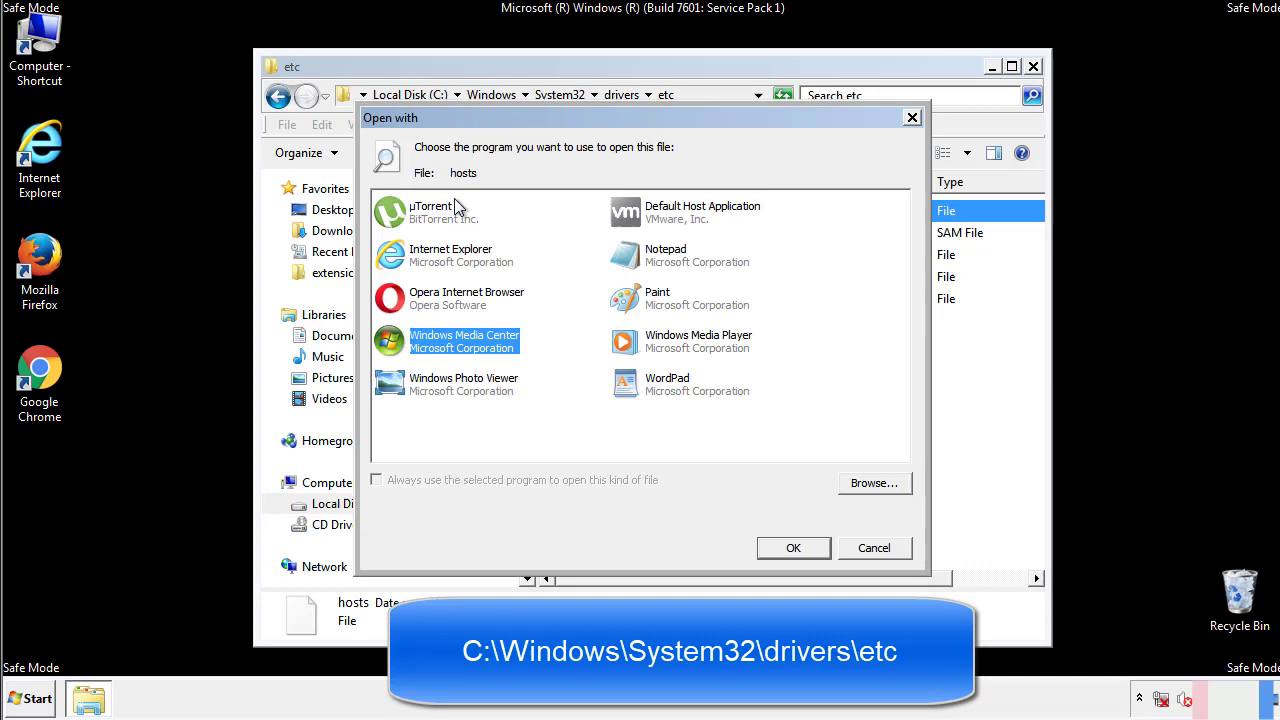
Open the hosts file in Notepad and move the window fully into view.
click(648, 262)
click(788, 542)
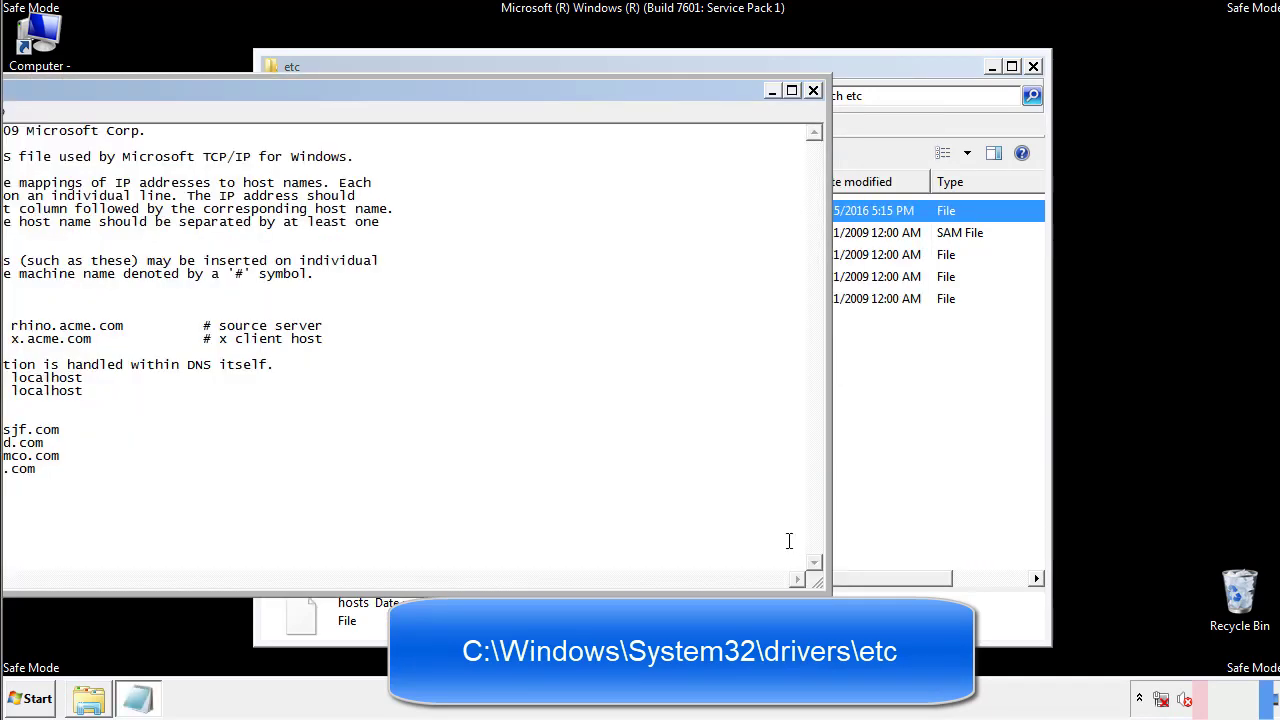
drag(523, 90, 814, 109)
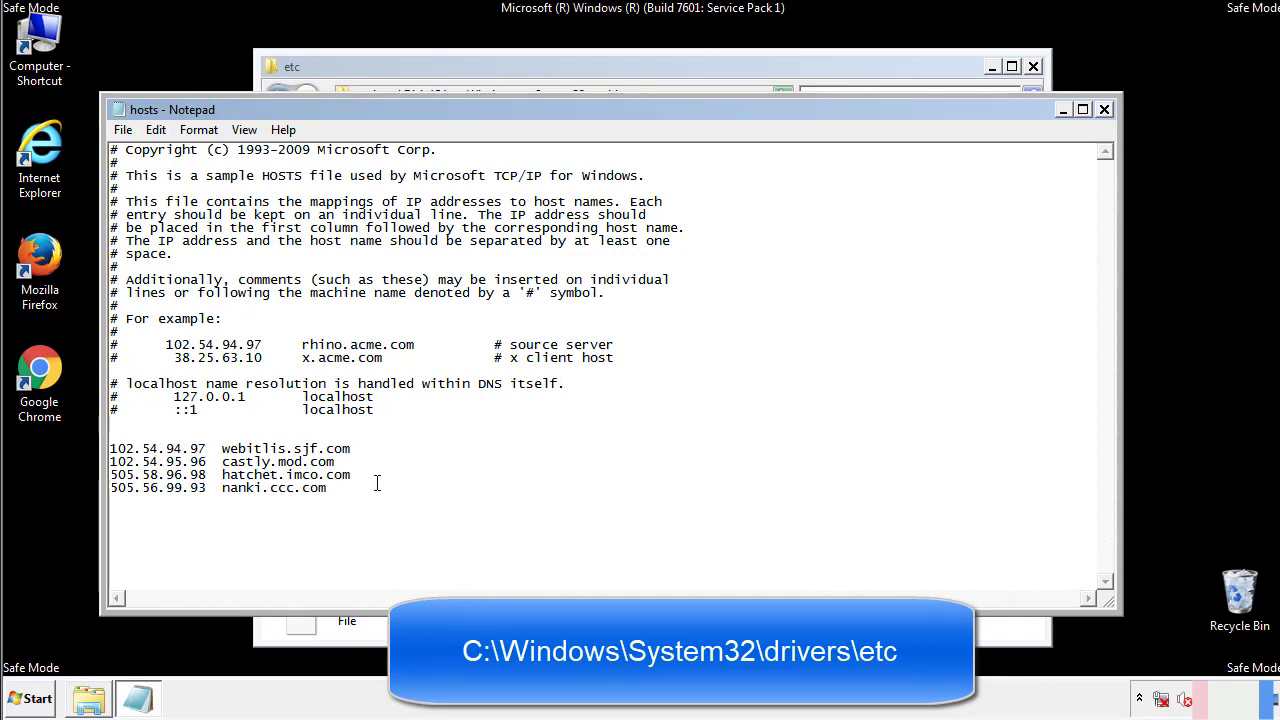
Delete the four custom host entry lines and save the hosts file on closing.
drag(355, 489, 110, 449)
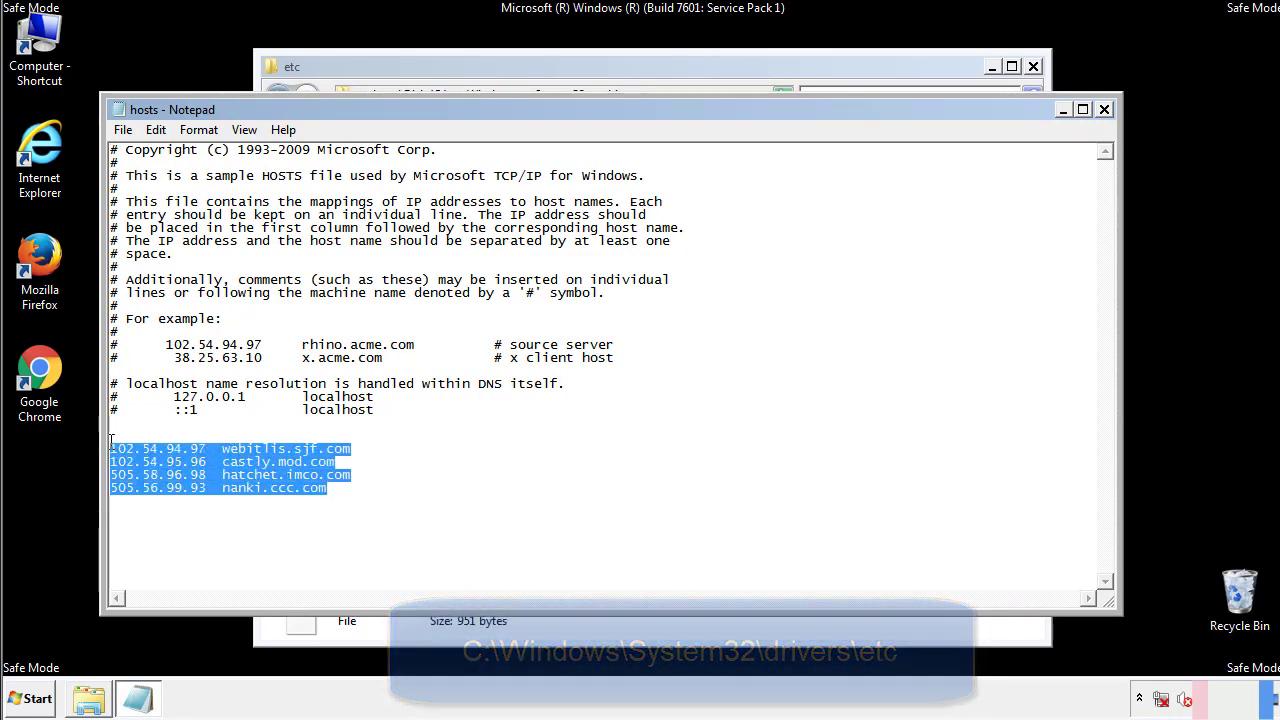
key(Delete)
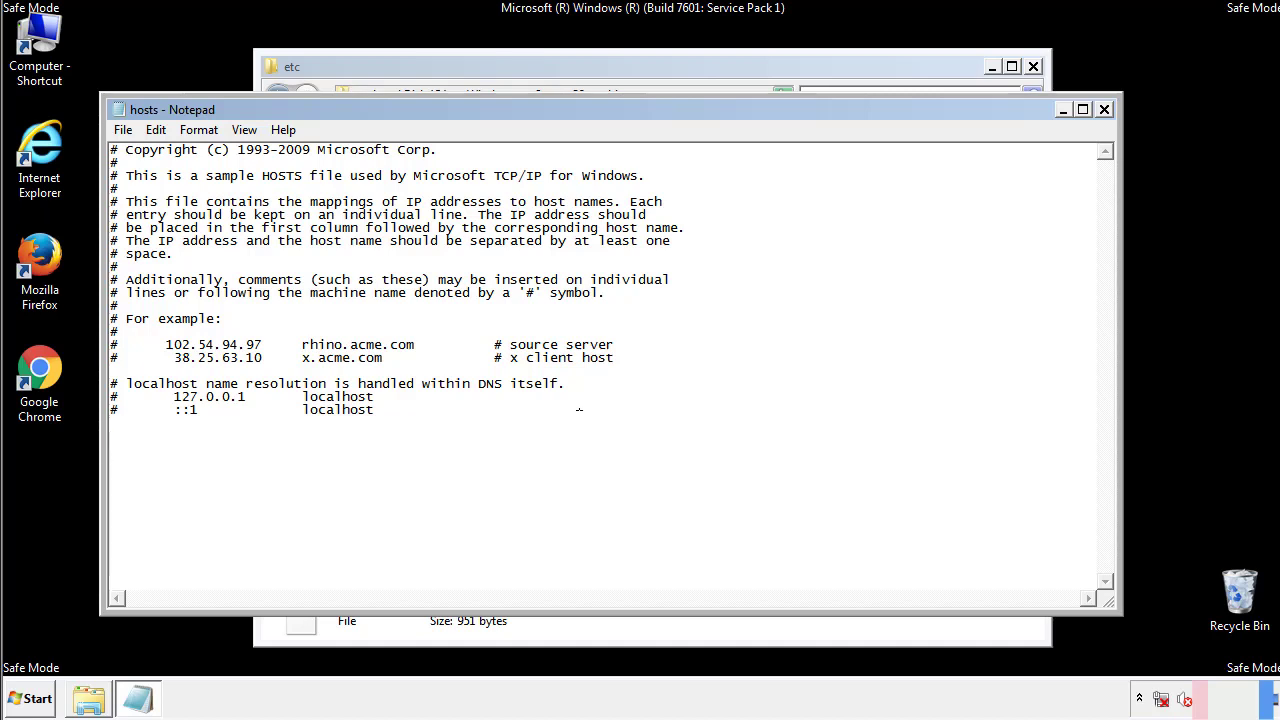
click(1105, 112)
click(566, 365)
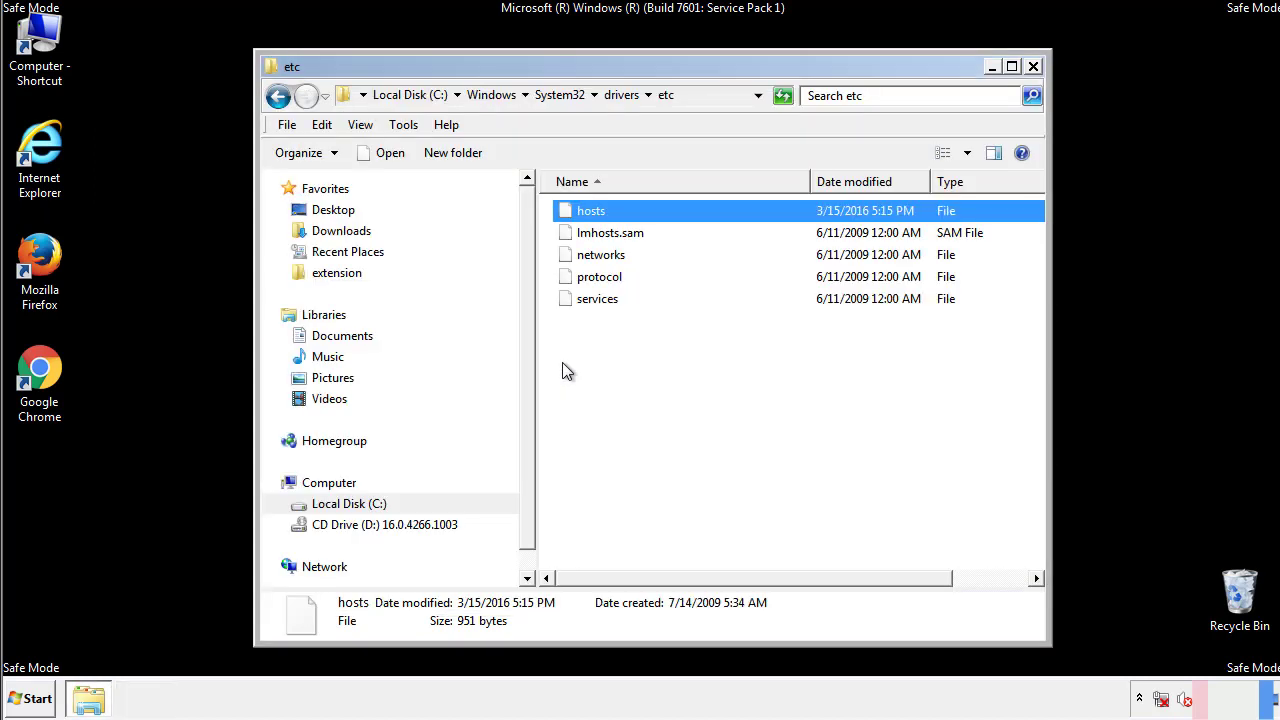
Close the etc folder and open the Startup folder from All Programs.
click(1033, 68)
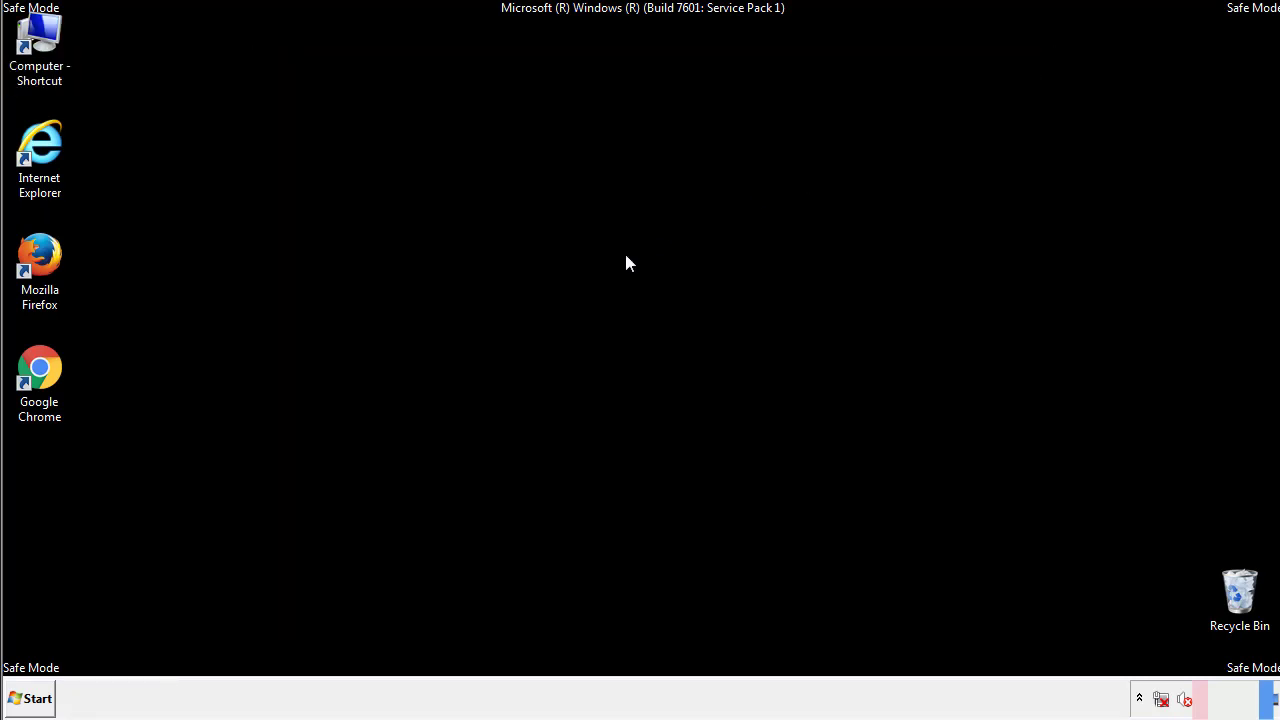
click(36, 700)
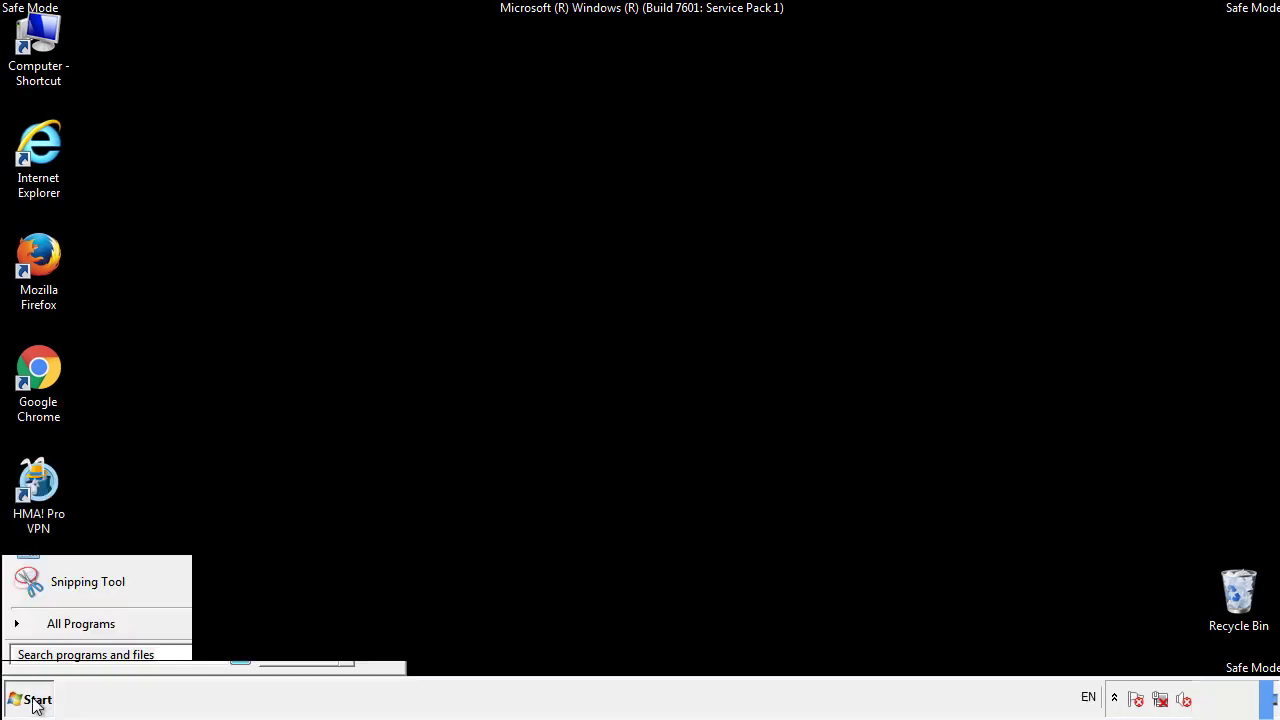
click(57, 631)
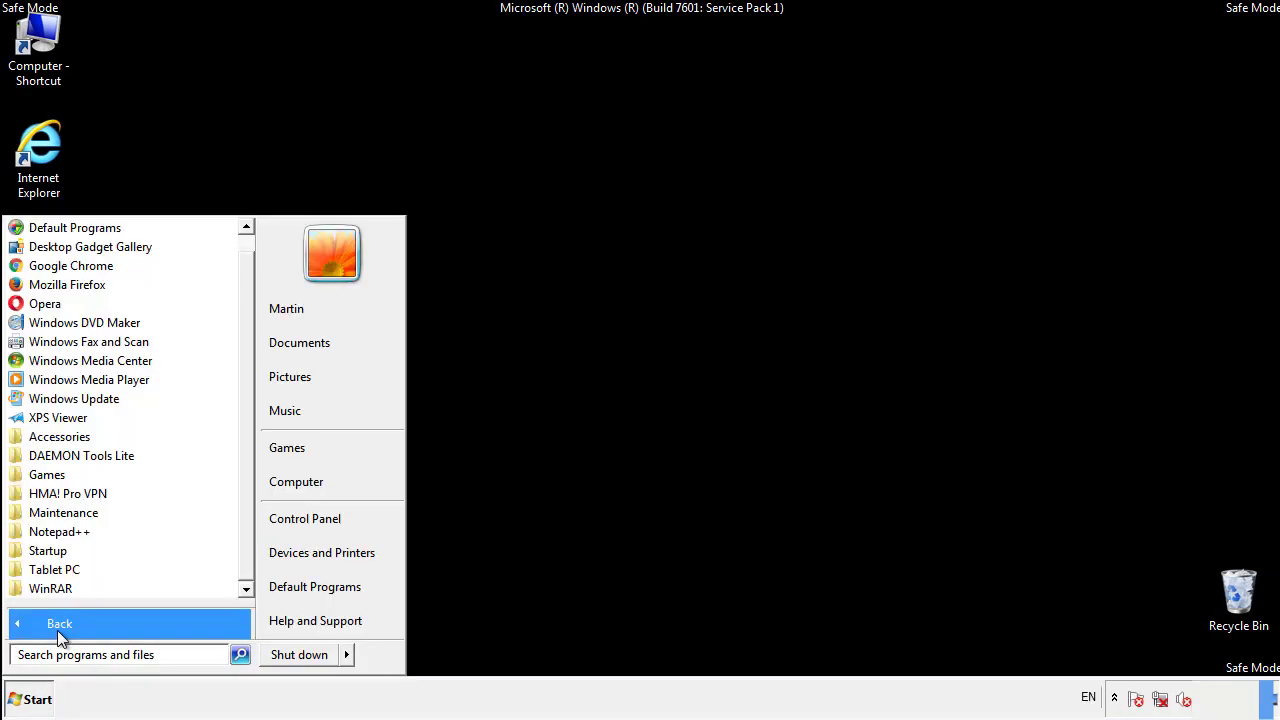
right_click(51, 550)
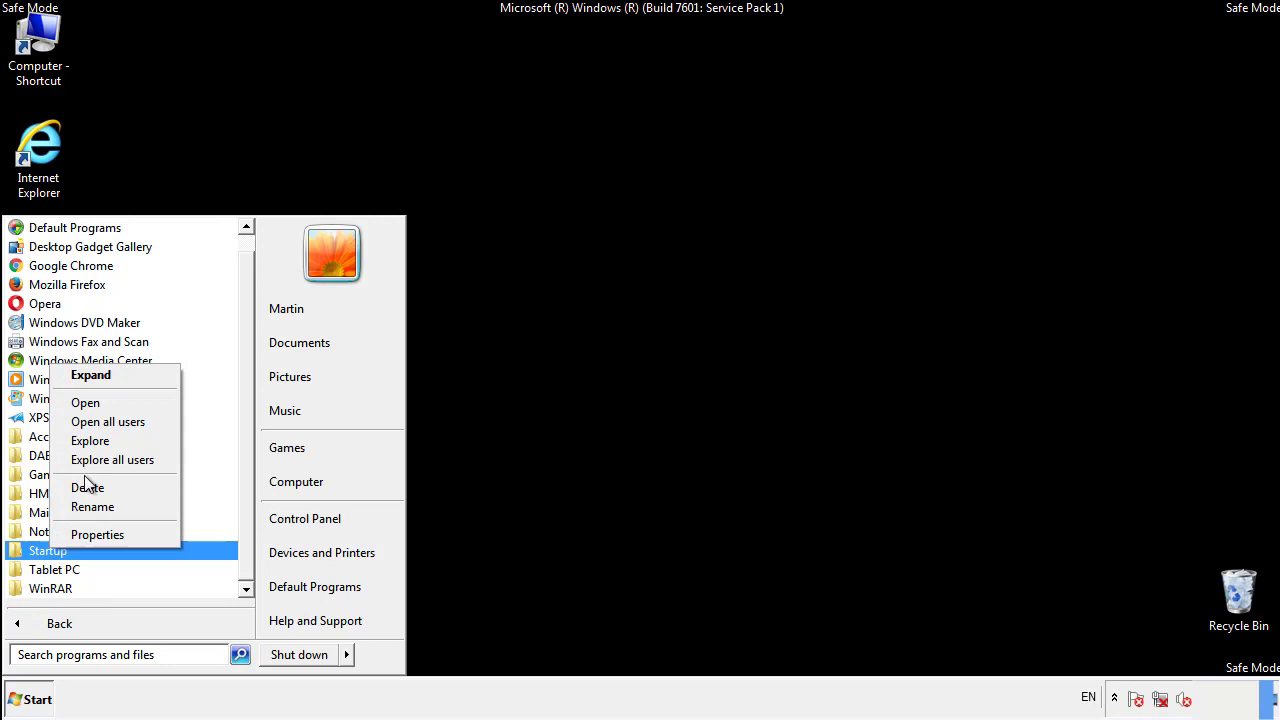
click(97, 402)
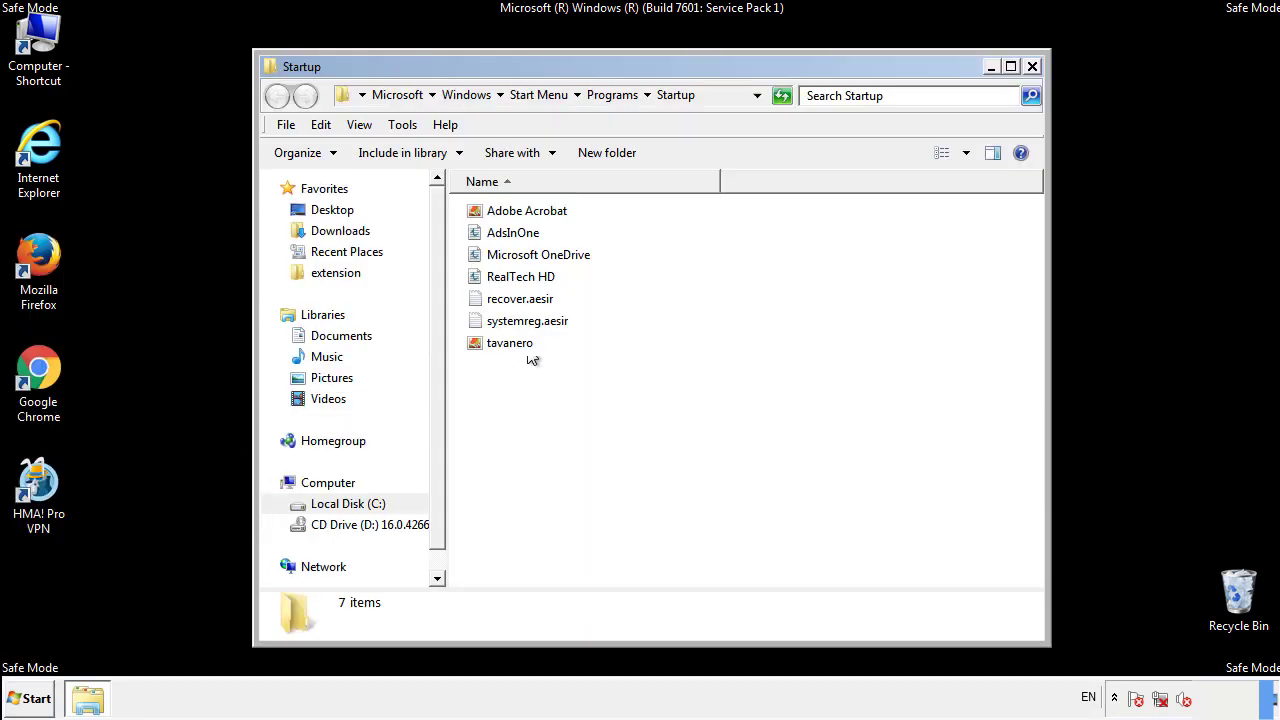
Delete AdsInOne, recover.aesir, systemreg.aesir and tavanero from Startup, then close the folder.
click(520, 236)
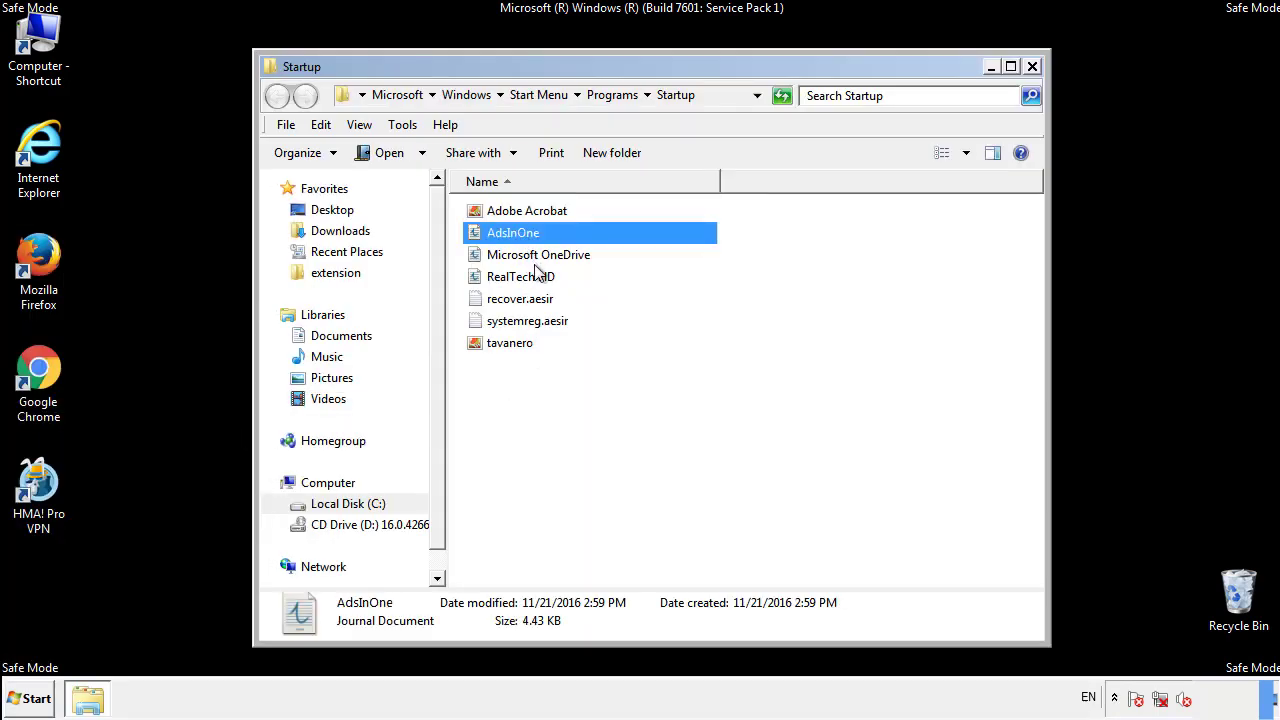
ctrl+click(520, 303)
ctrl+click(545, 320)
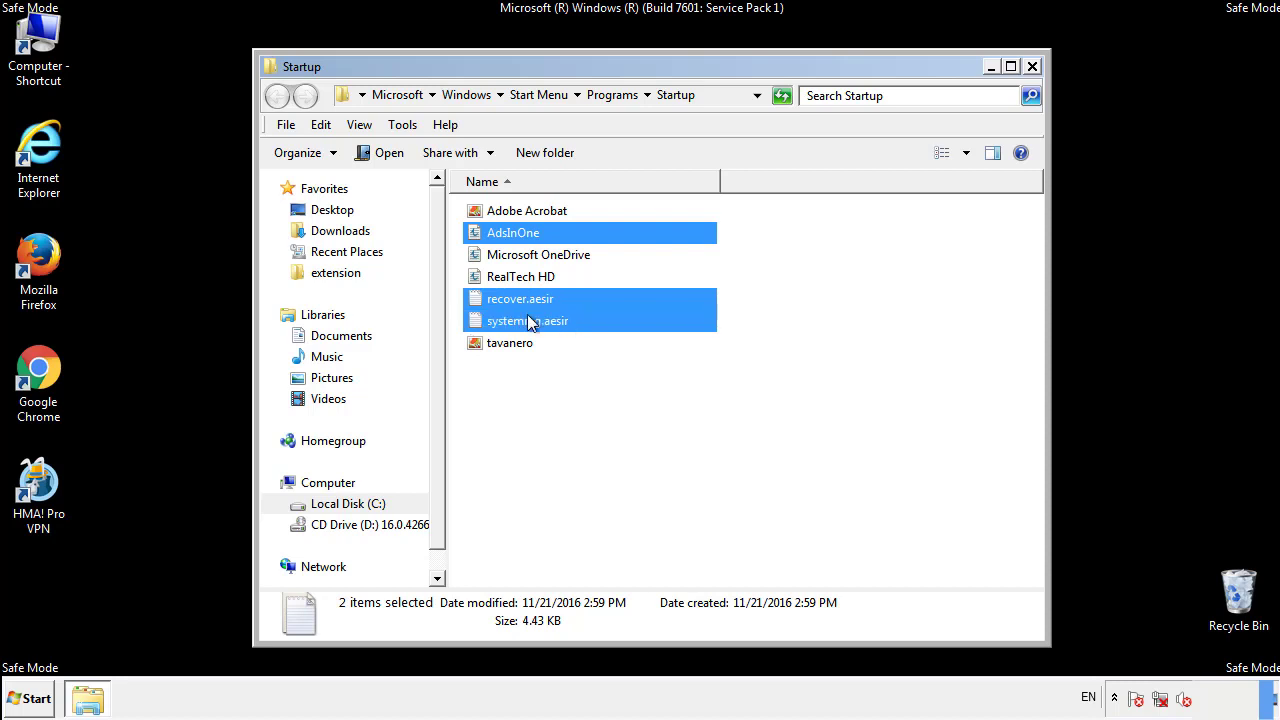
ctrl+click(511, 342)
right_click(506, 344)
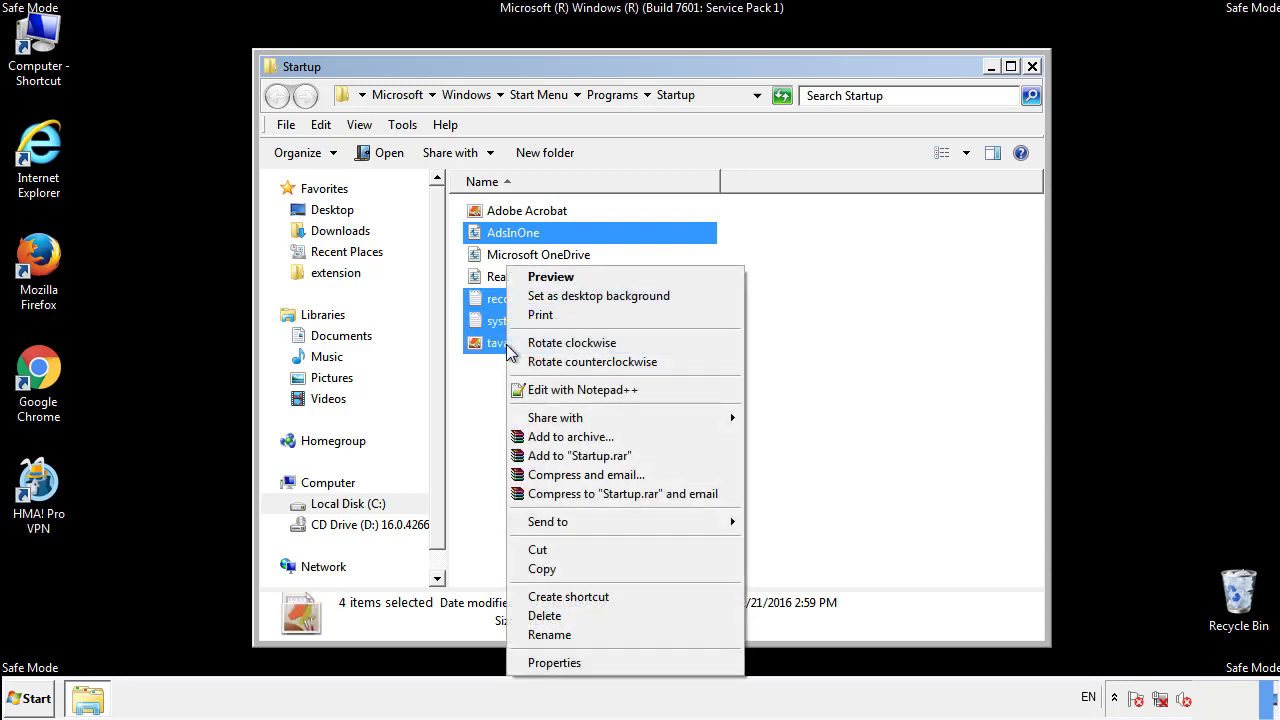
click(540, 616)
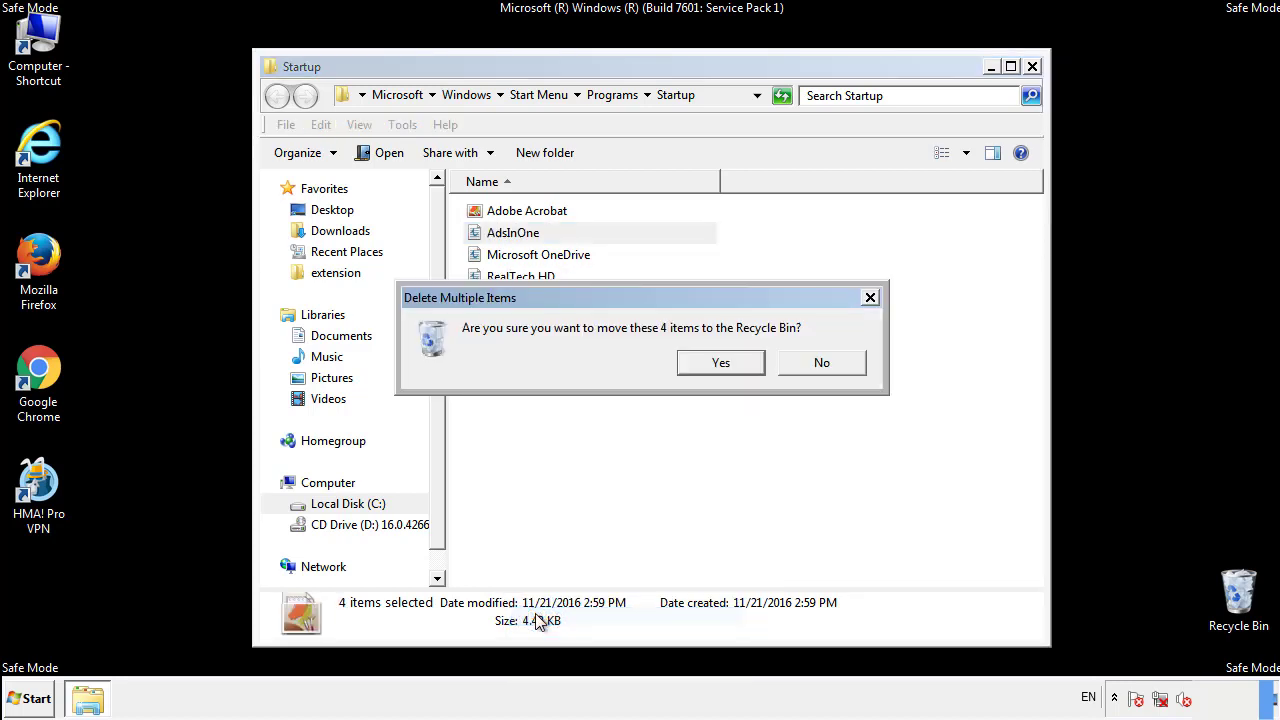
click(712, 363)
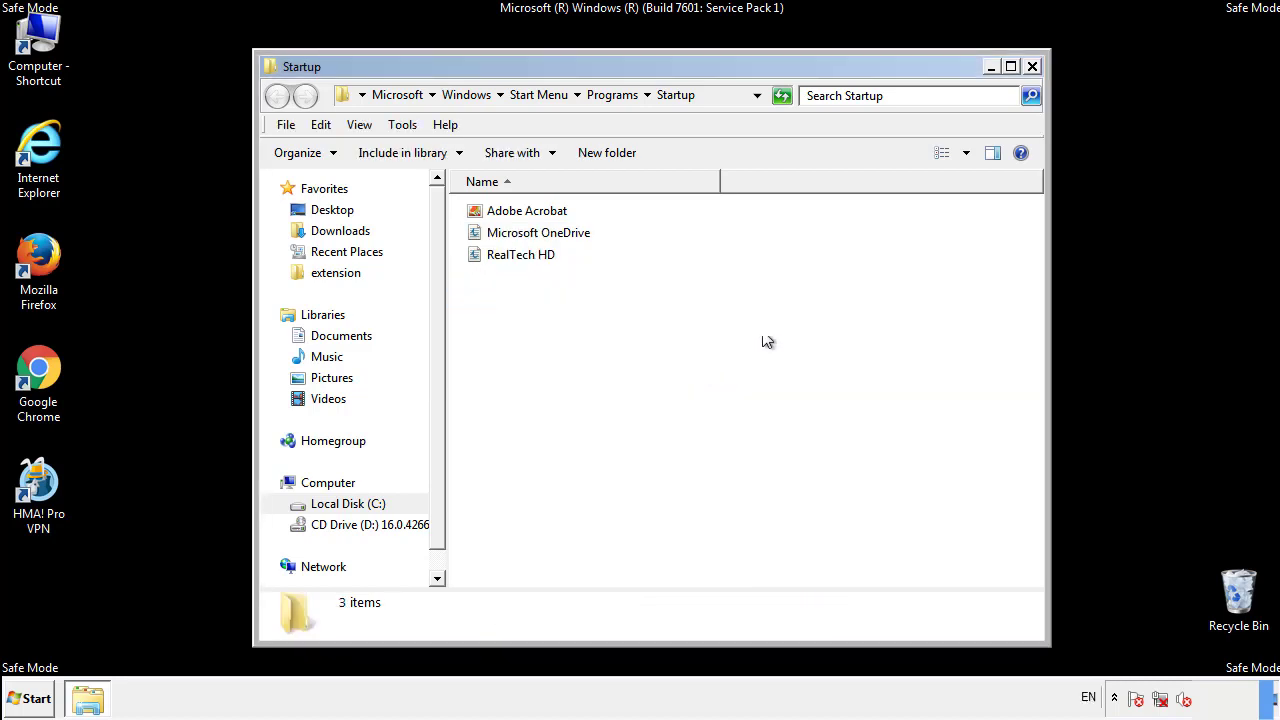
click(1035, 80)
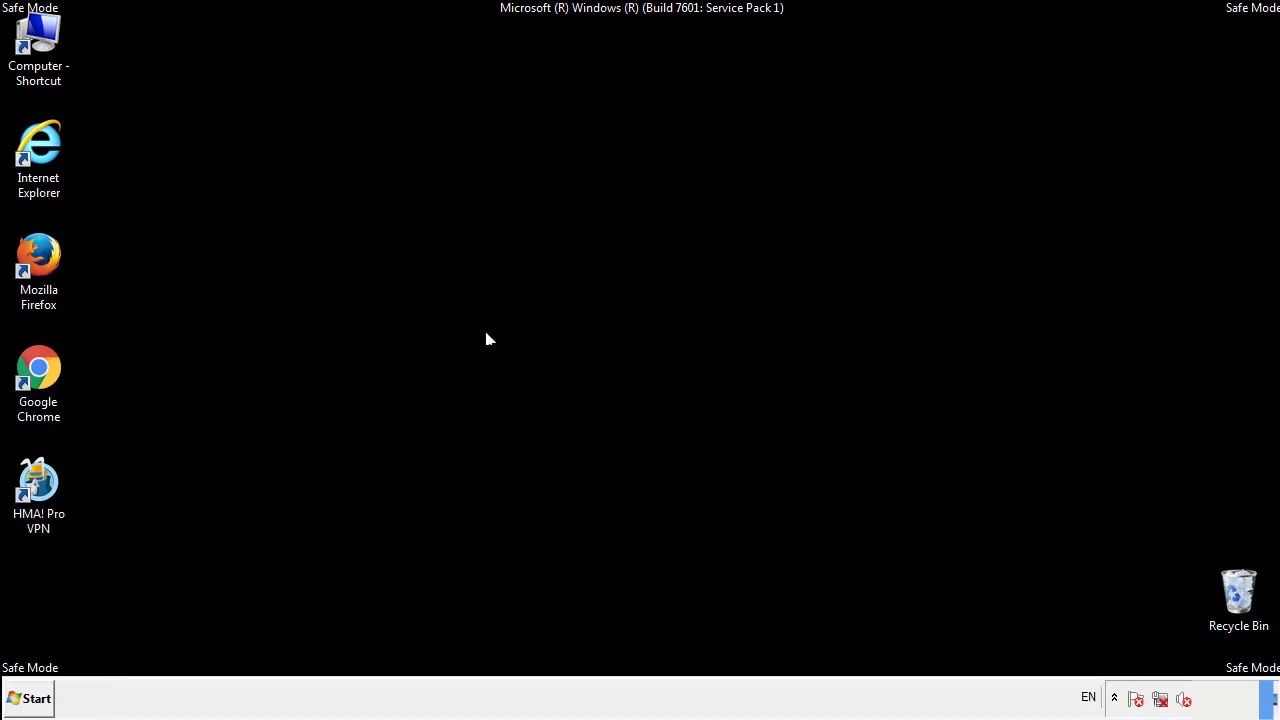
Launch Registry Editor with regedit from the Start search.
click(30, 707)
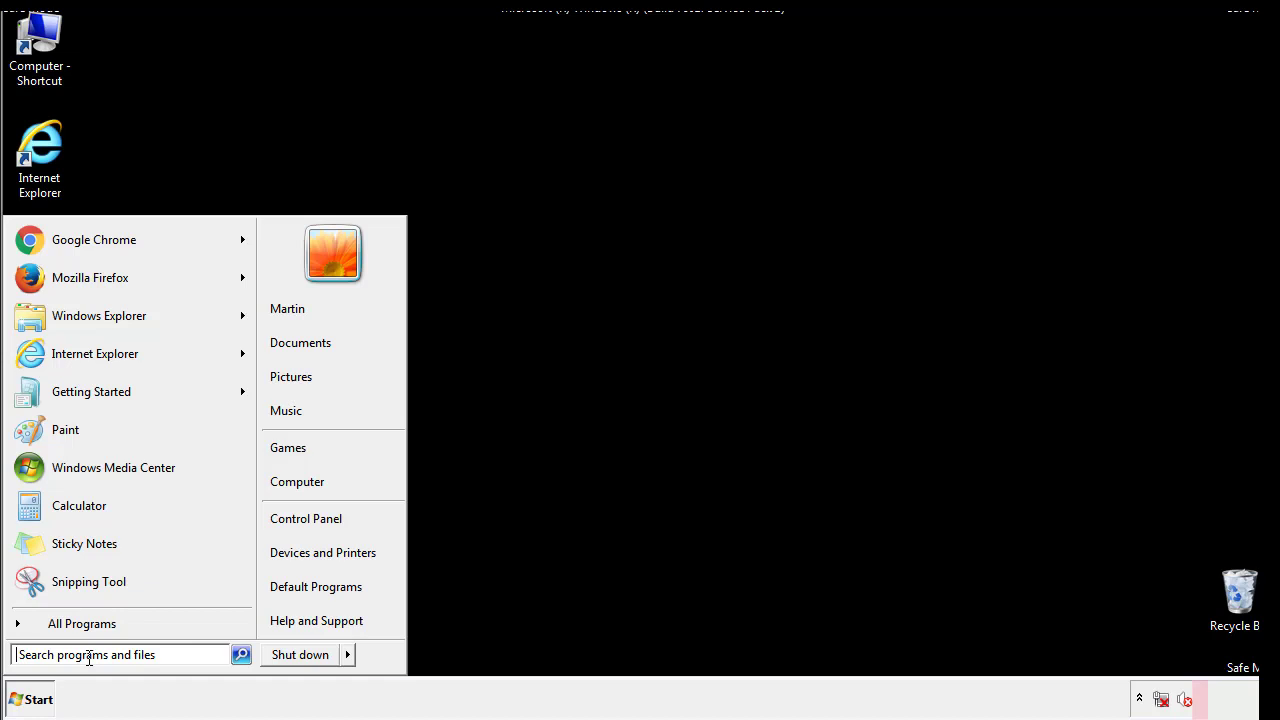
text(reged)
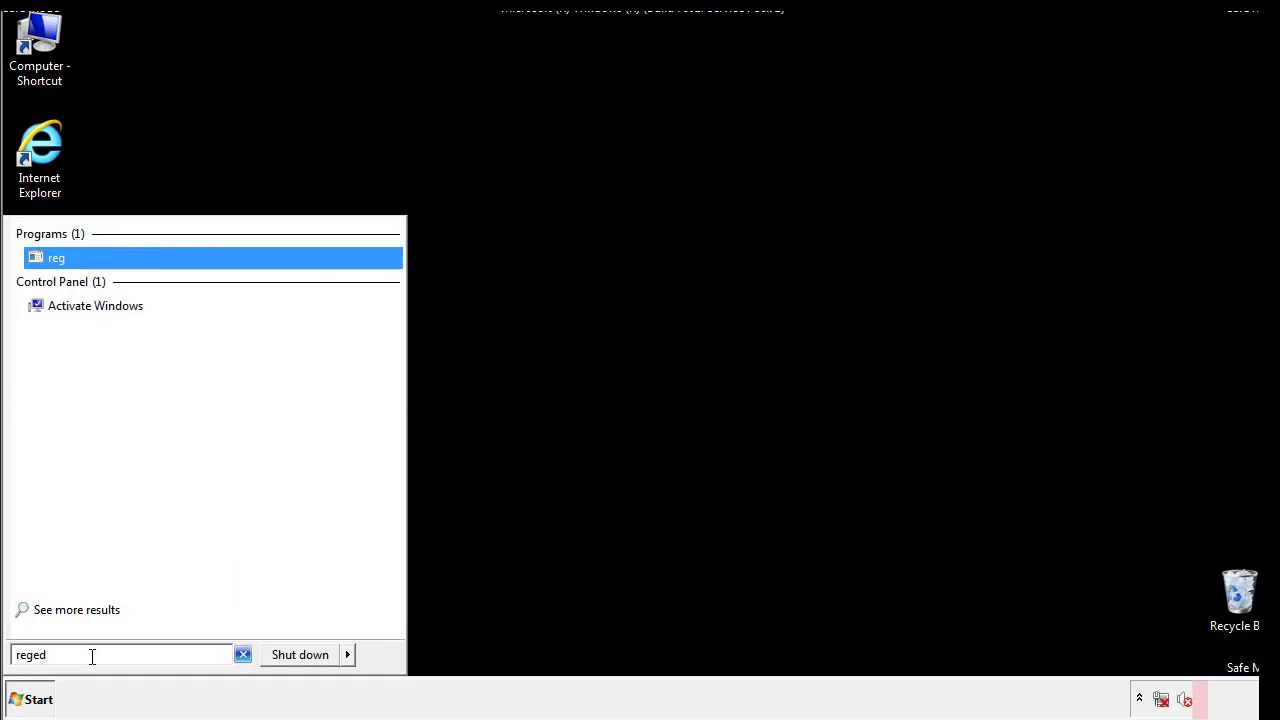
text(it)
key(Return)
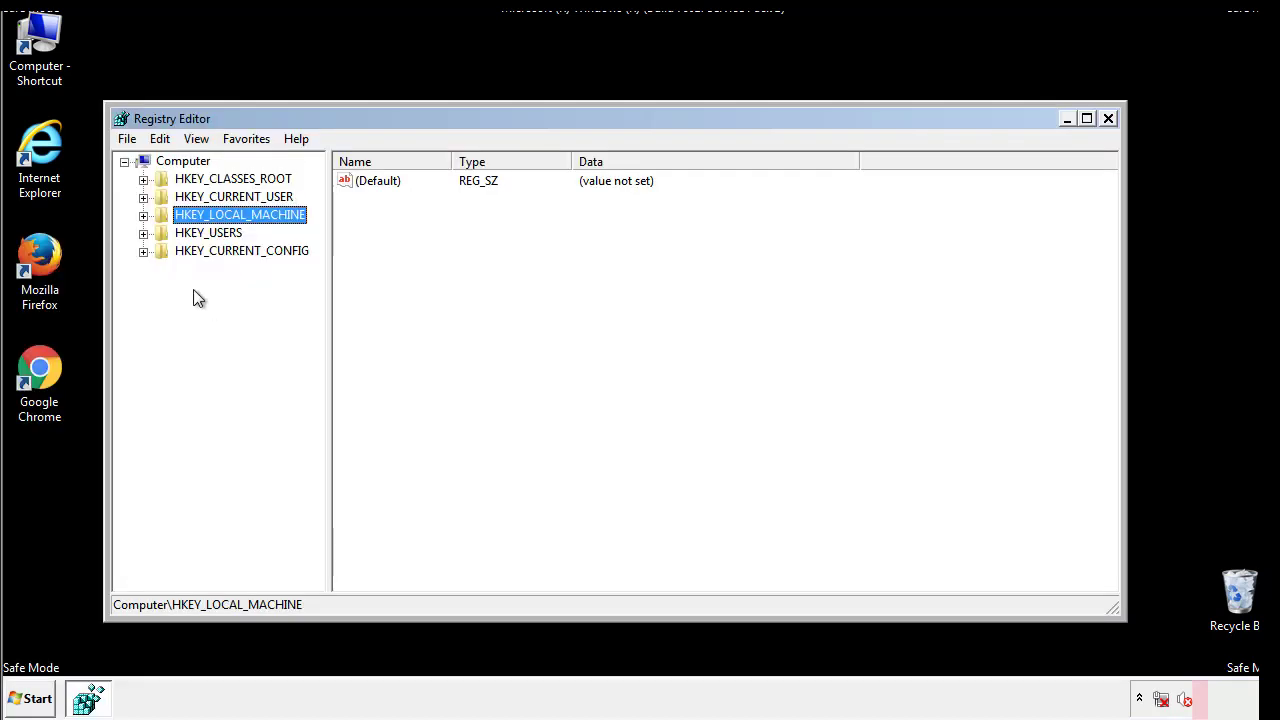
Expand HKEY_LOCAL_MACHINE\SOFTWARE\Microsoft\Windows\CurrentVersion to reveal its Run keys.
click(143, 216)
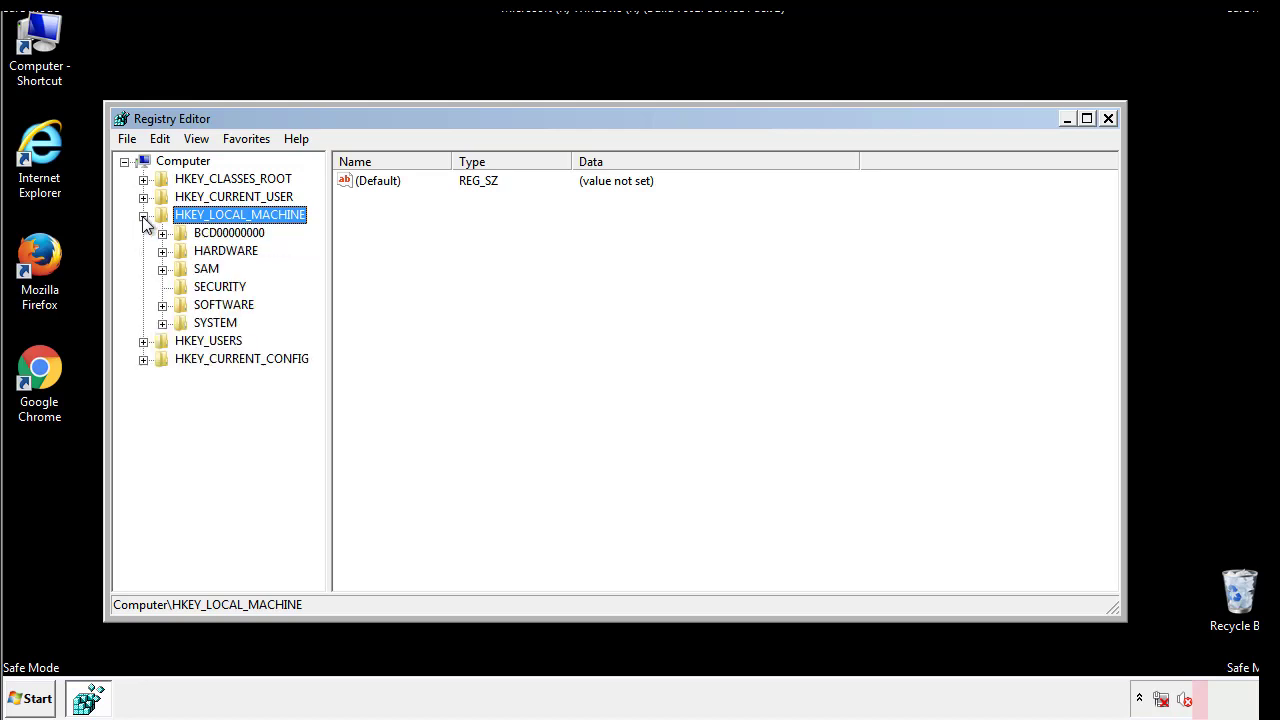
click(162, 305)
drag(315, 295, 317, 331)
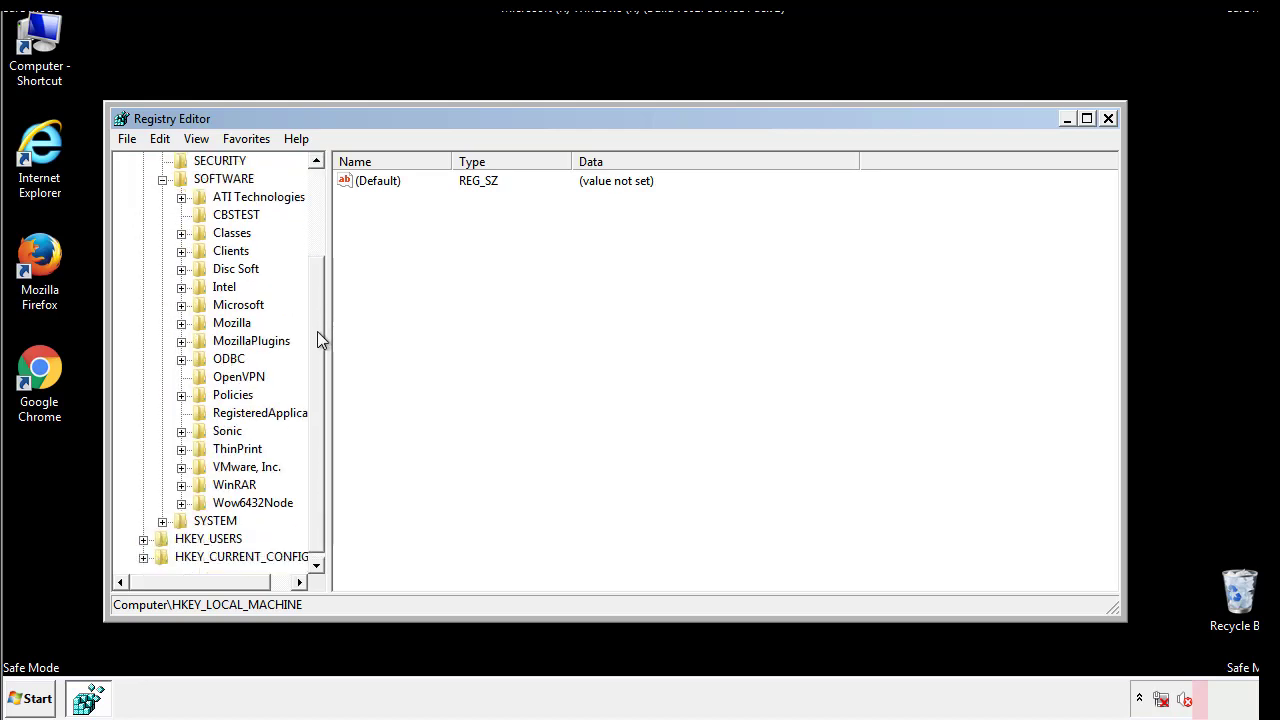
click(181, 305)
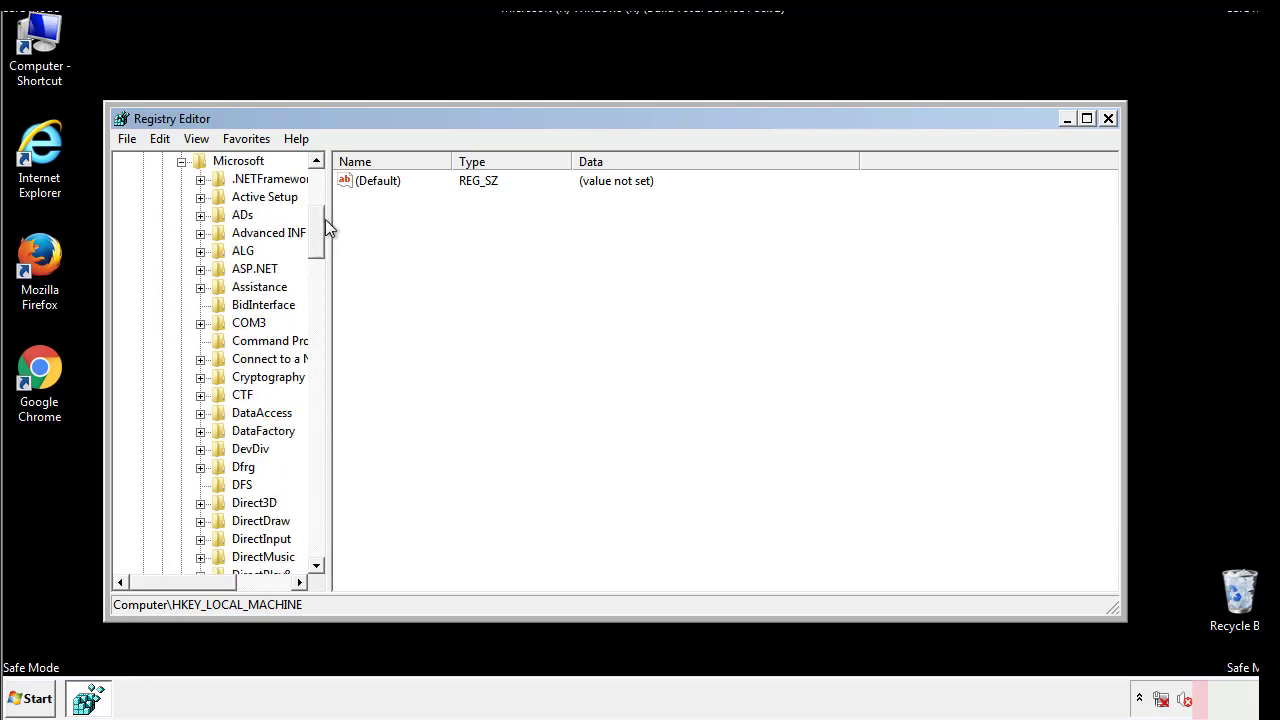
drag(315, 245, 316, 514)
click(201, 305)
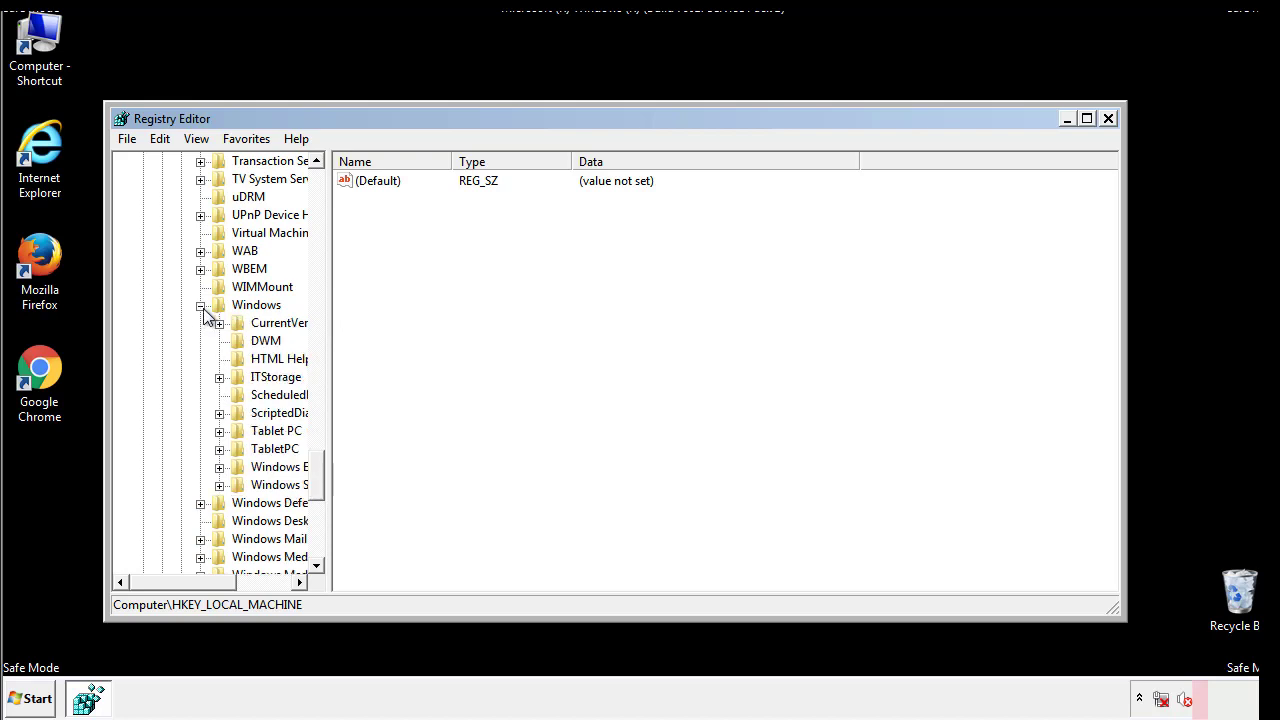
drag(175, 581, 204, 587)
click(164, 323)
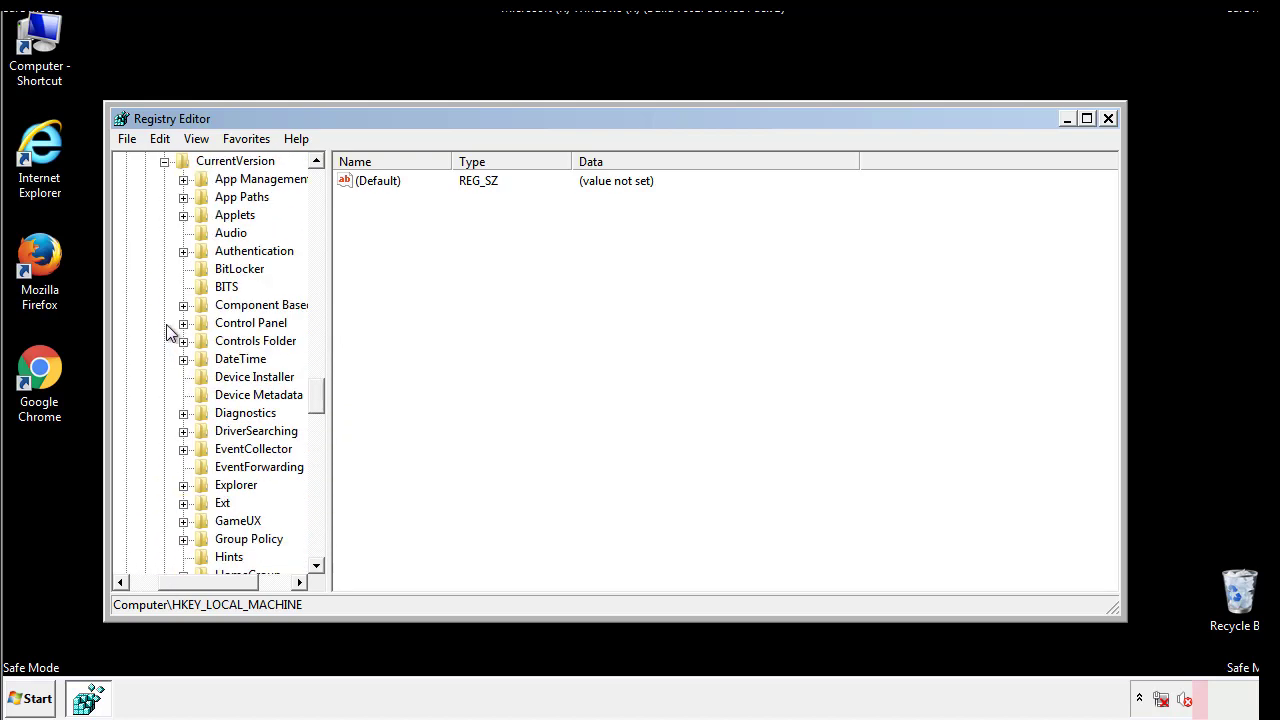
mouse_move(325, 395)
mouse_down()
mouse_move(314, 486)
mouse_move(317, 463)
mouse_up()
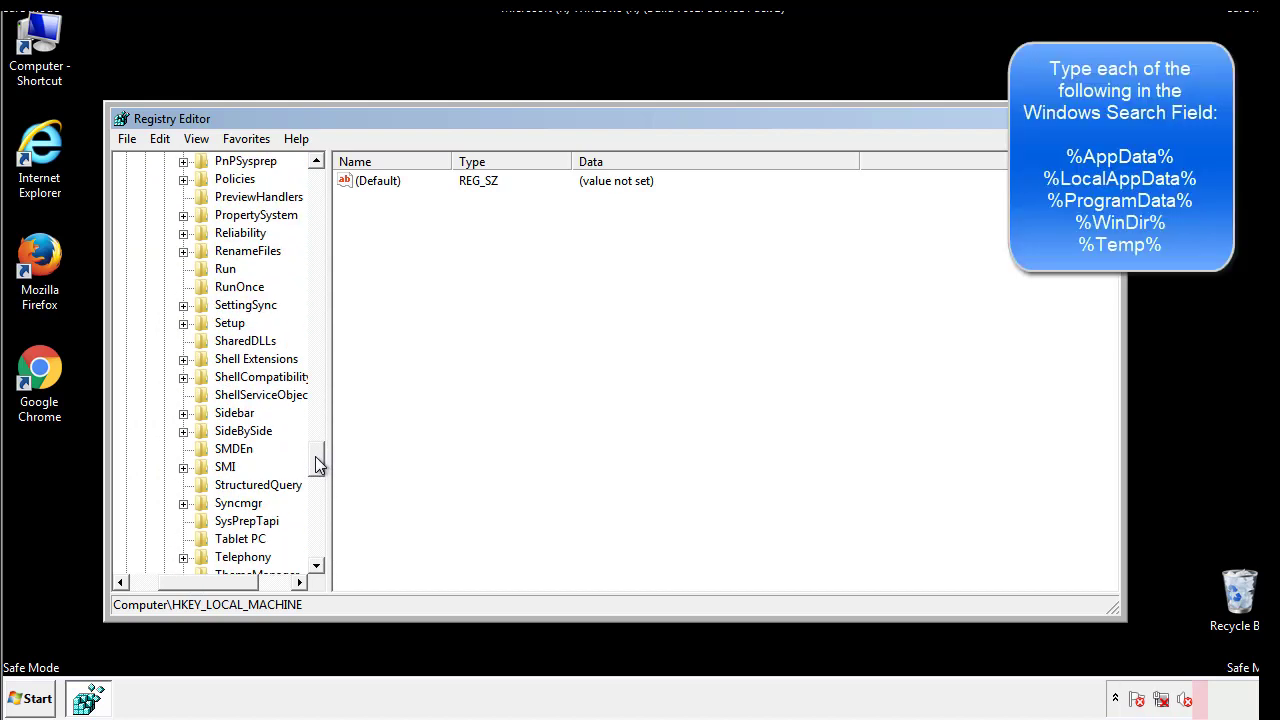
Delete the tappi.loc value from the HKLM Run key, keeping only the VMware entry.
click(209, 270)
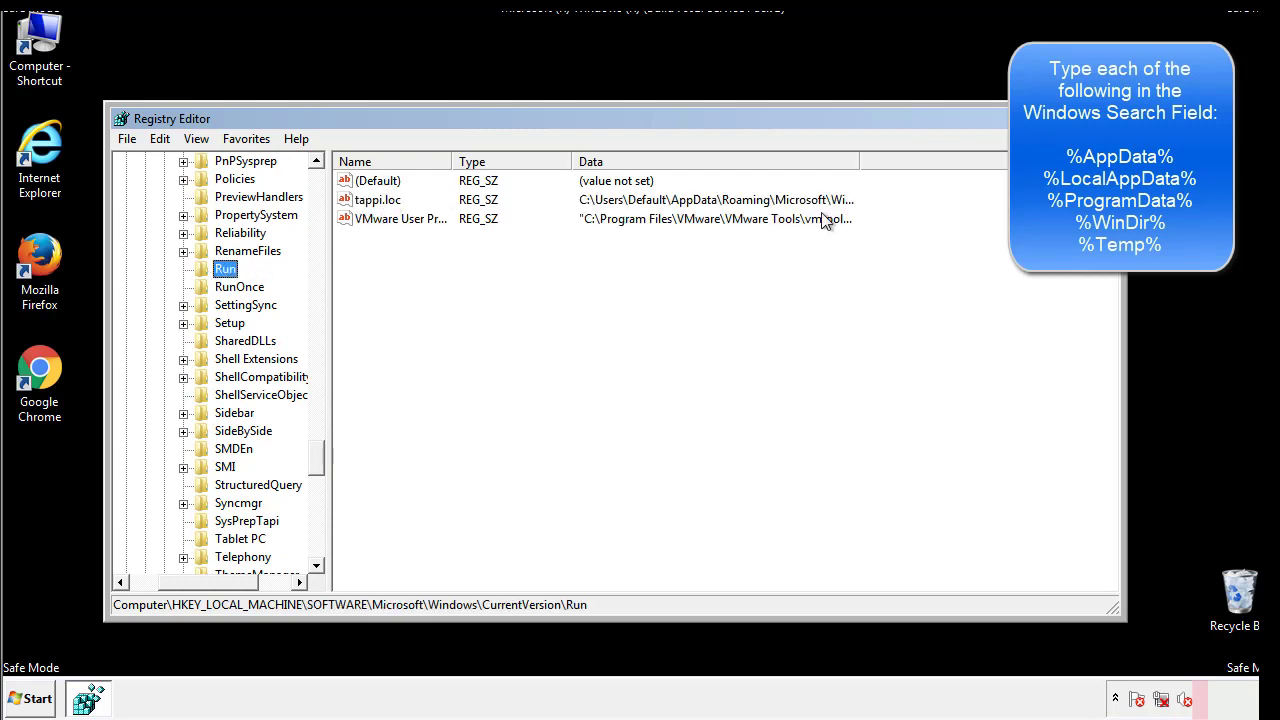
click(380, 205)
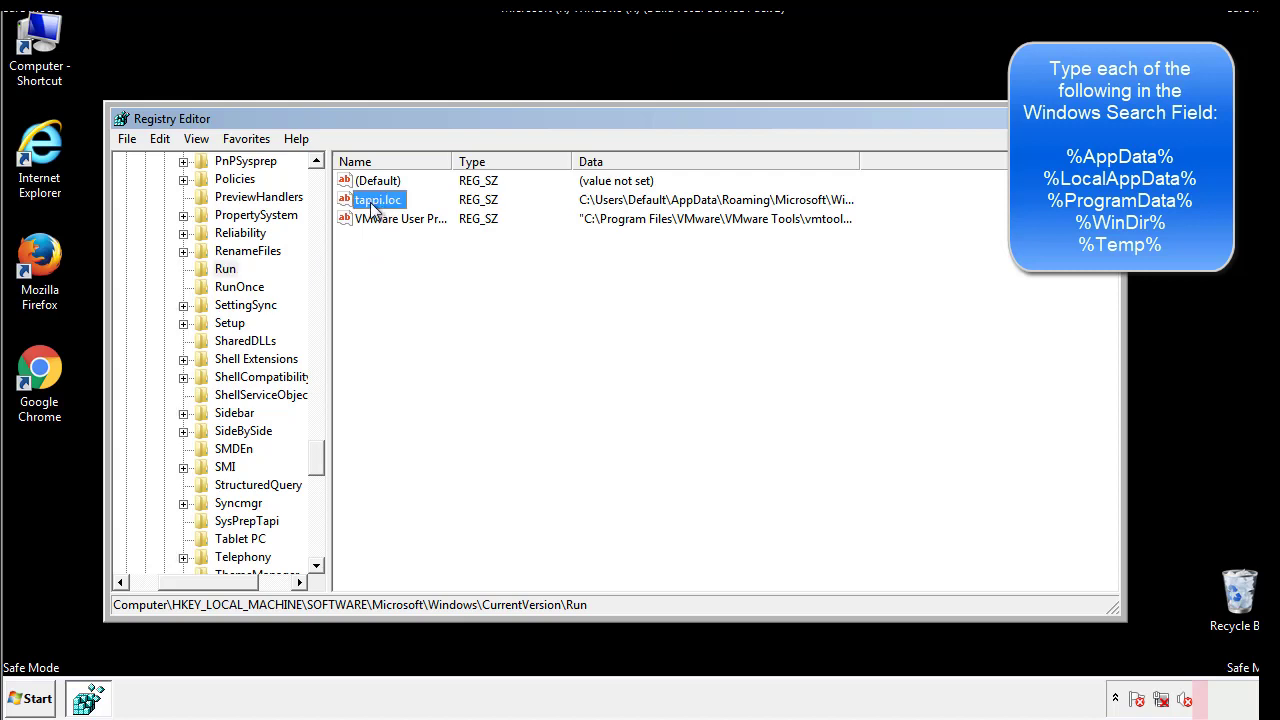
right_click(378, 205)
click(400, 260)
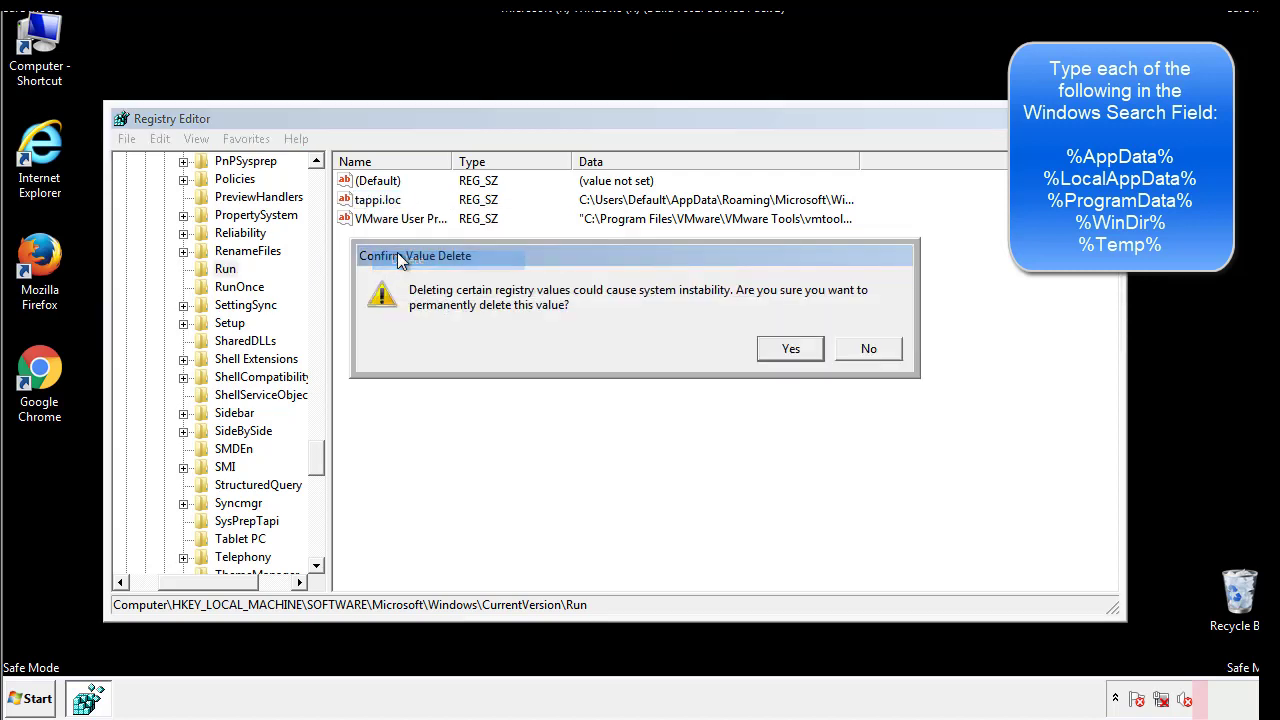
click(778, 350)
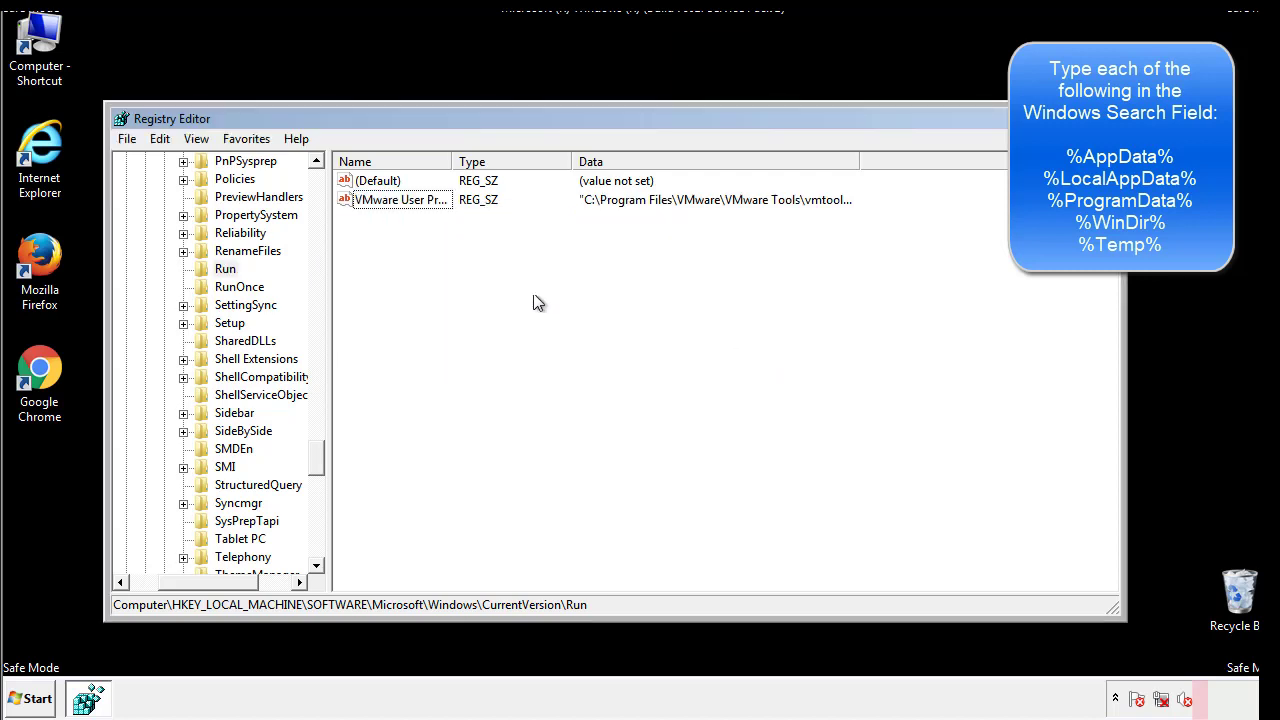
drag(316, 455, 318, 547)
drag(200, 584, 157, 590)
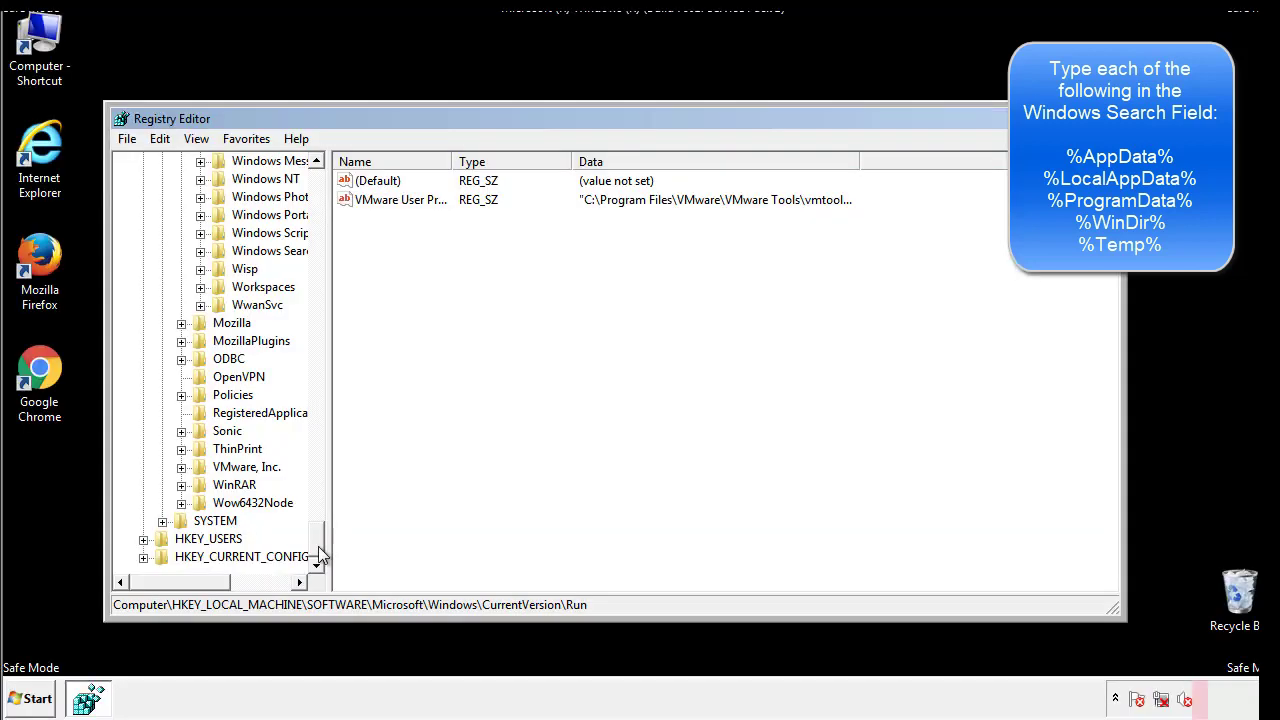
drag(318, 548, 326, 195)
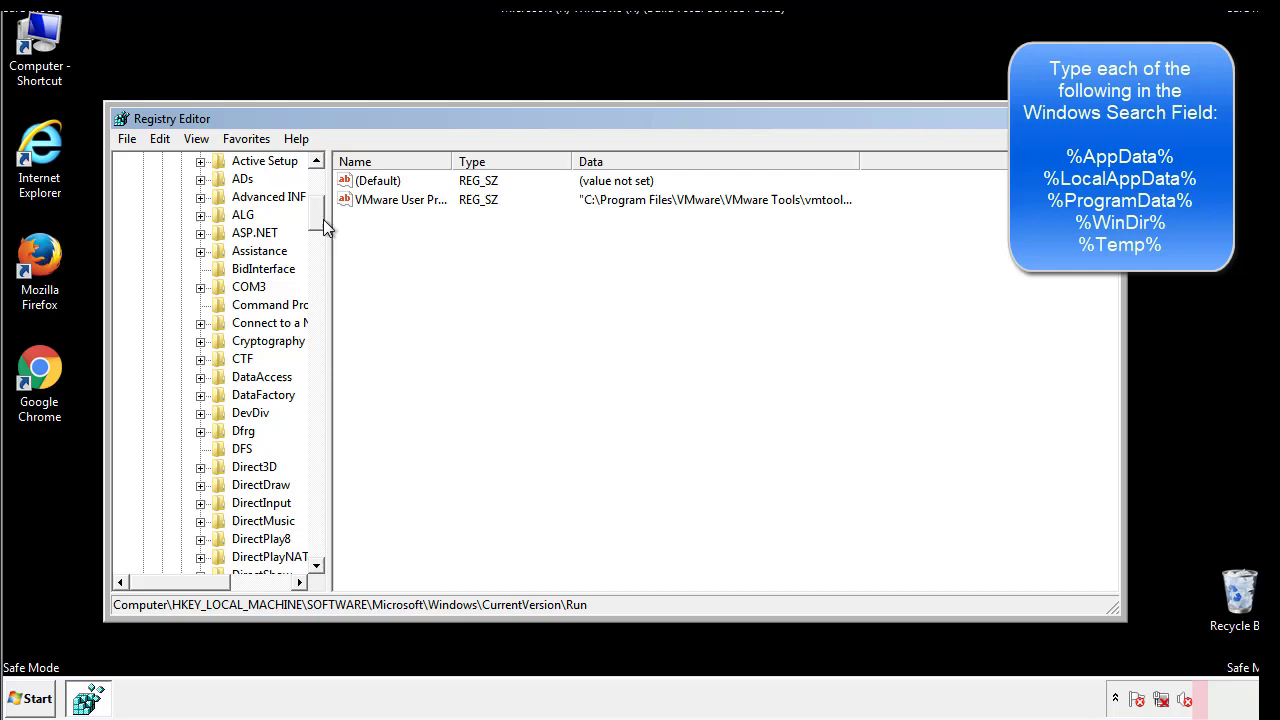
Collapse HKEY_LOCAL_MACHINE and expand HKEY_CURRENT_USER\Software\Microsoft\Windows\CurrentVersion.
click(143, 215)
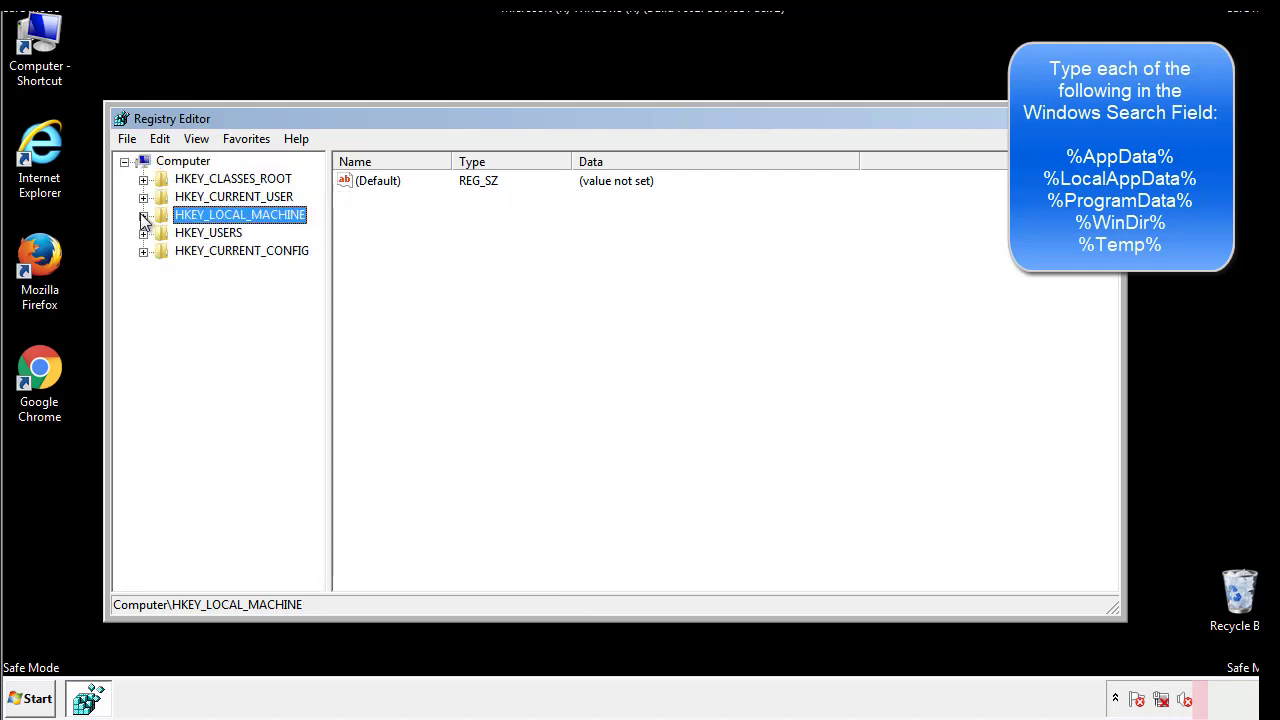
click(143, 197)
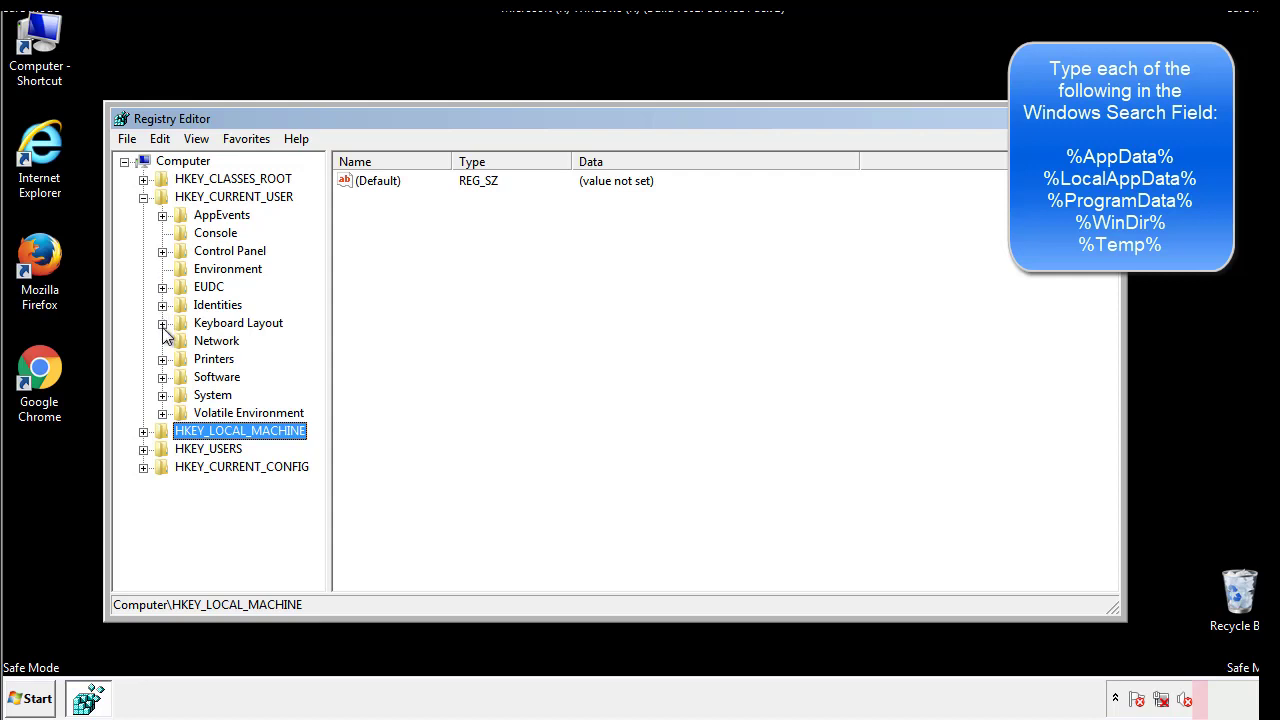
click(162, 377)
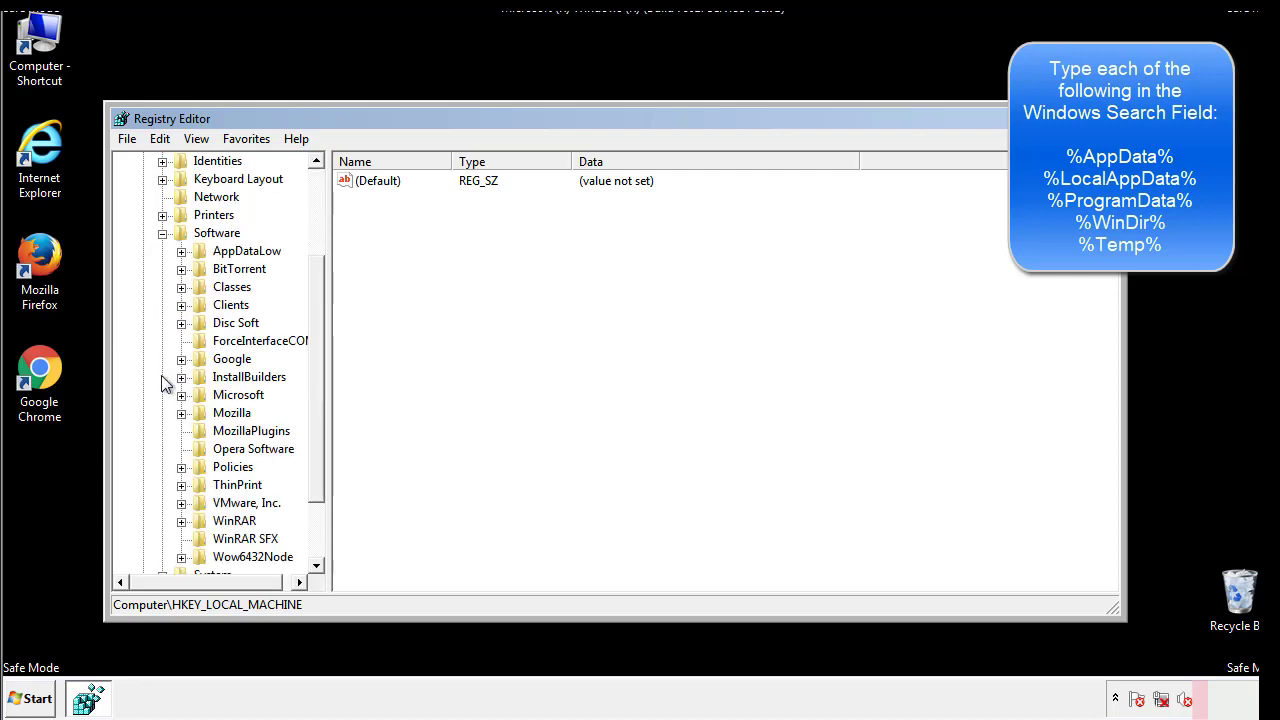
drag(314, 363, 314, 381)
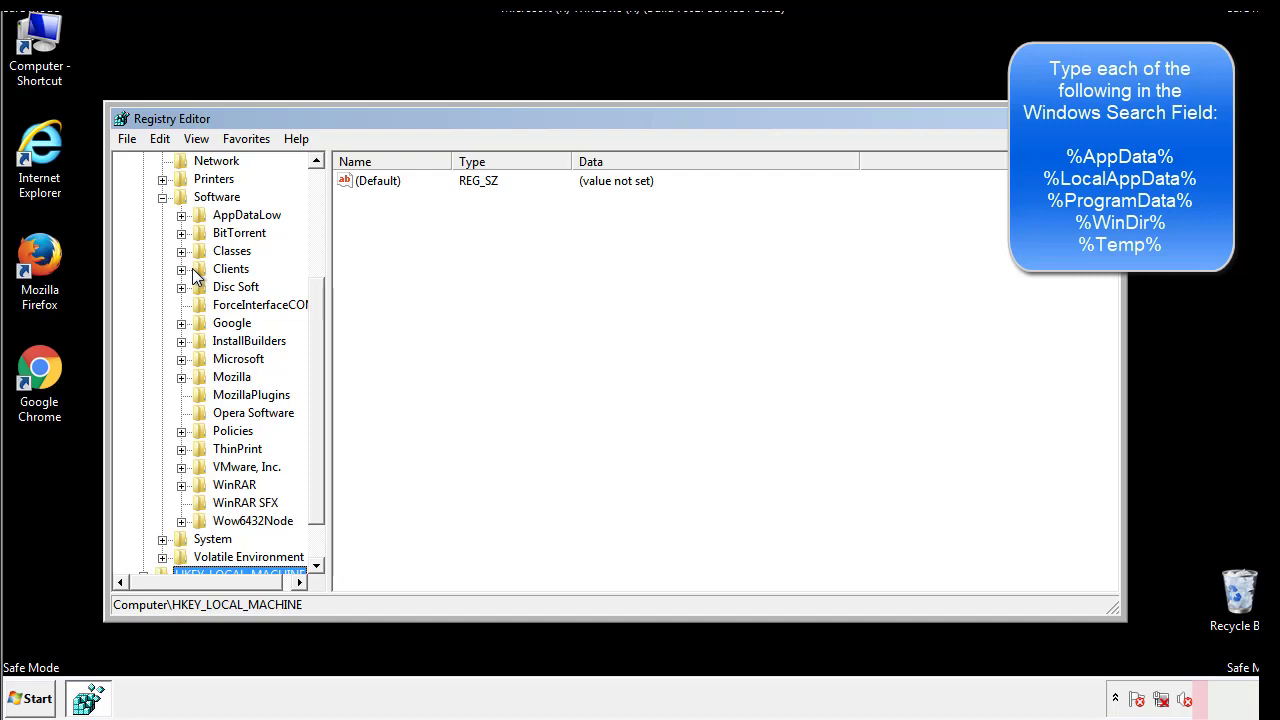
click(181, 360)
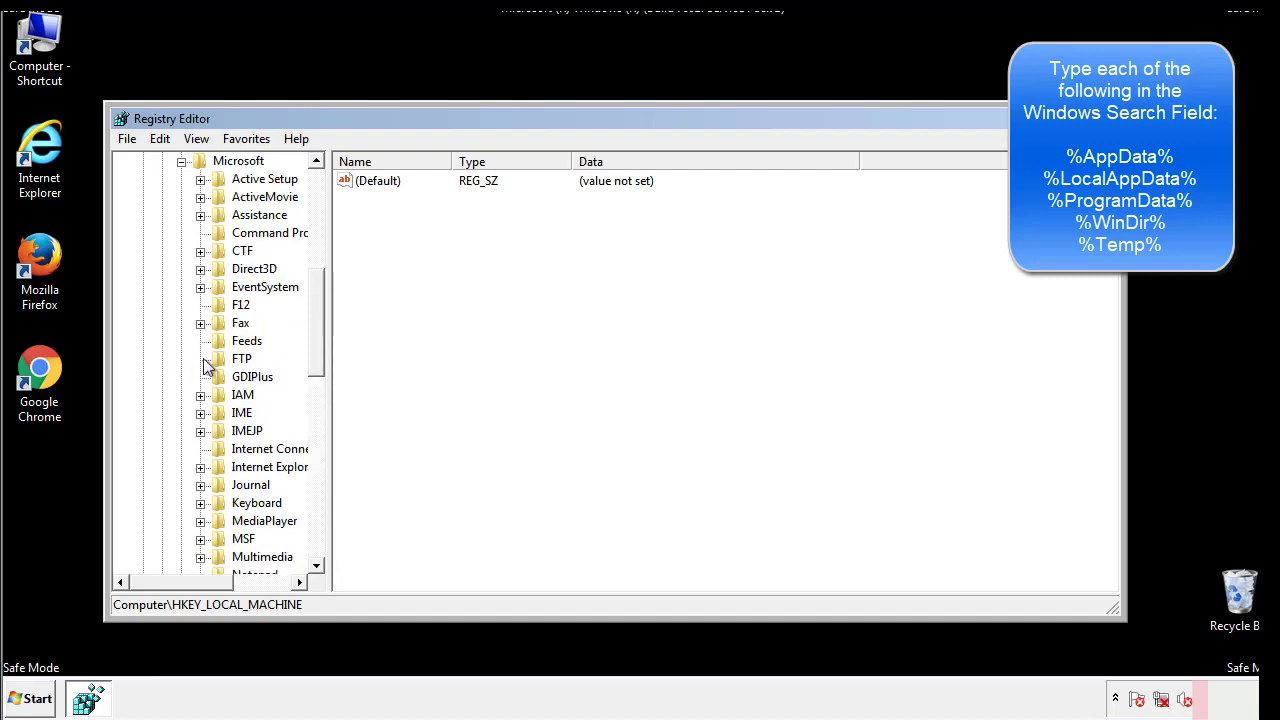
drag(314, 292, 315, 416)
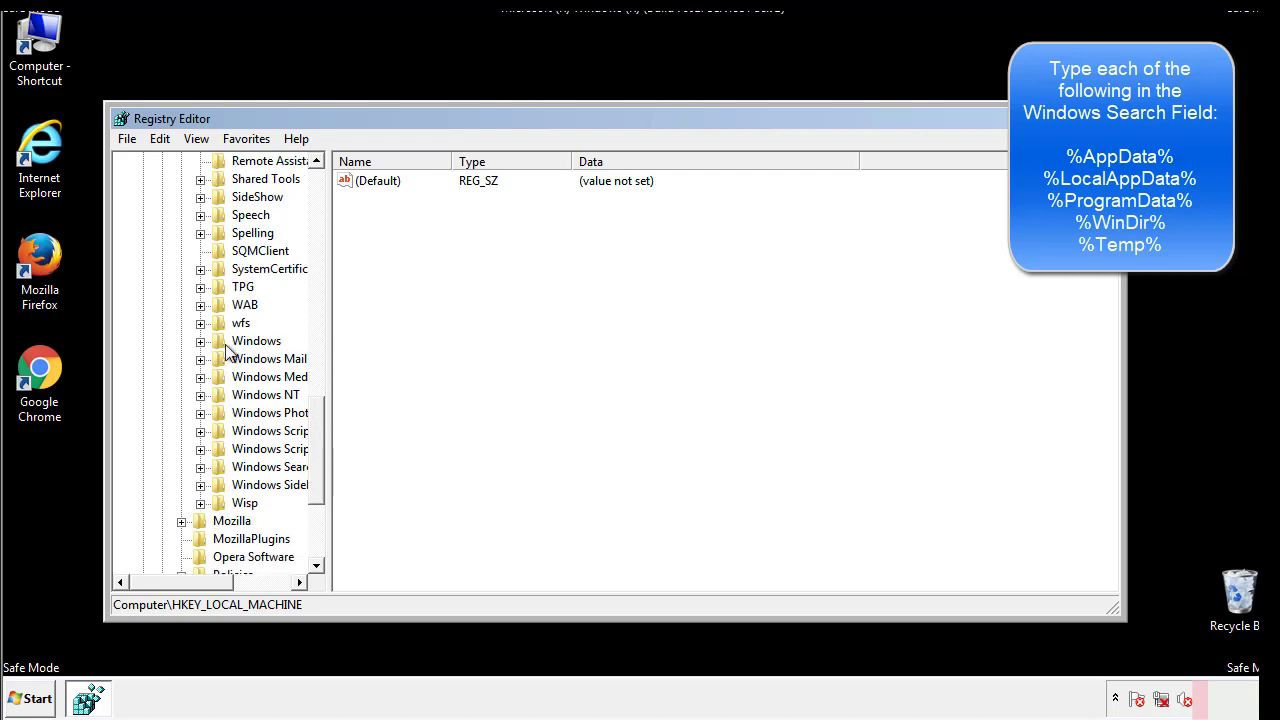
click(200, 341)
click(221, 362)
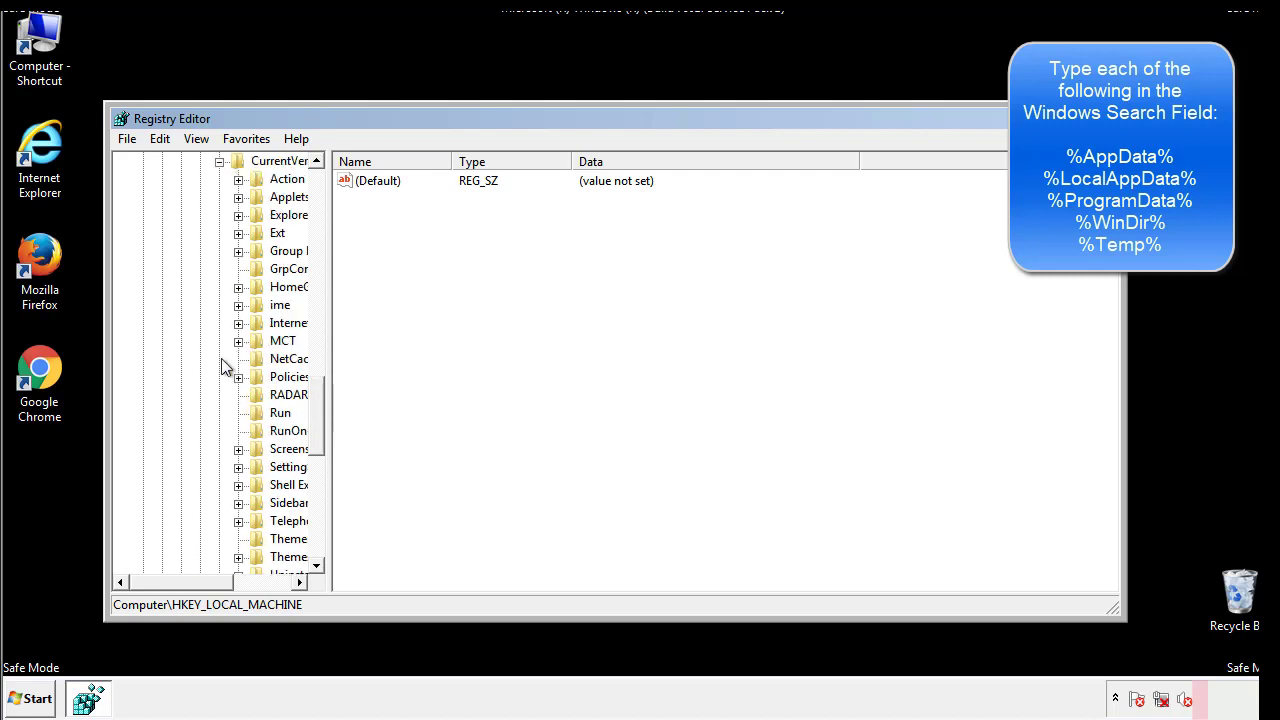
drag(195, 588, 225, 582)
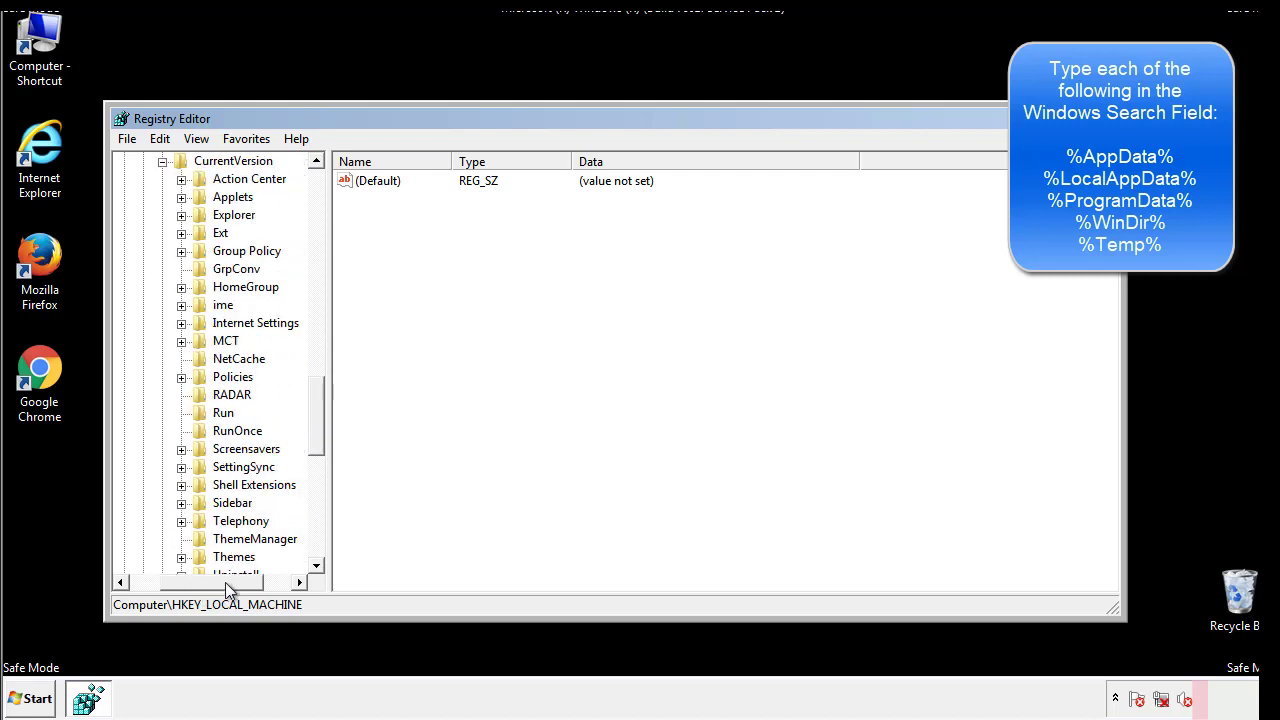
Inspect the current-user Run key's DAEMON Tools entry, then collapse Windows and scroll up.
click(221, 412)
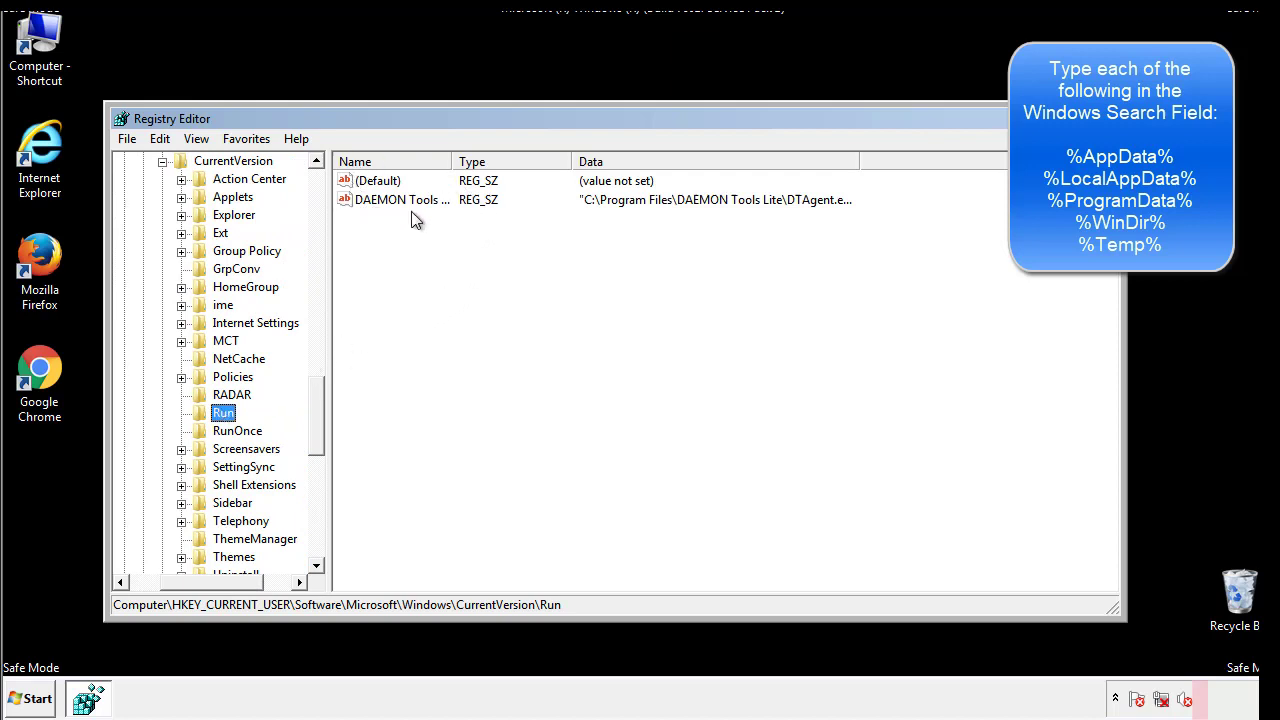
click(550, 236)
drag(386, 237, 455, 225)
drag(219, 576, 185, 581)
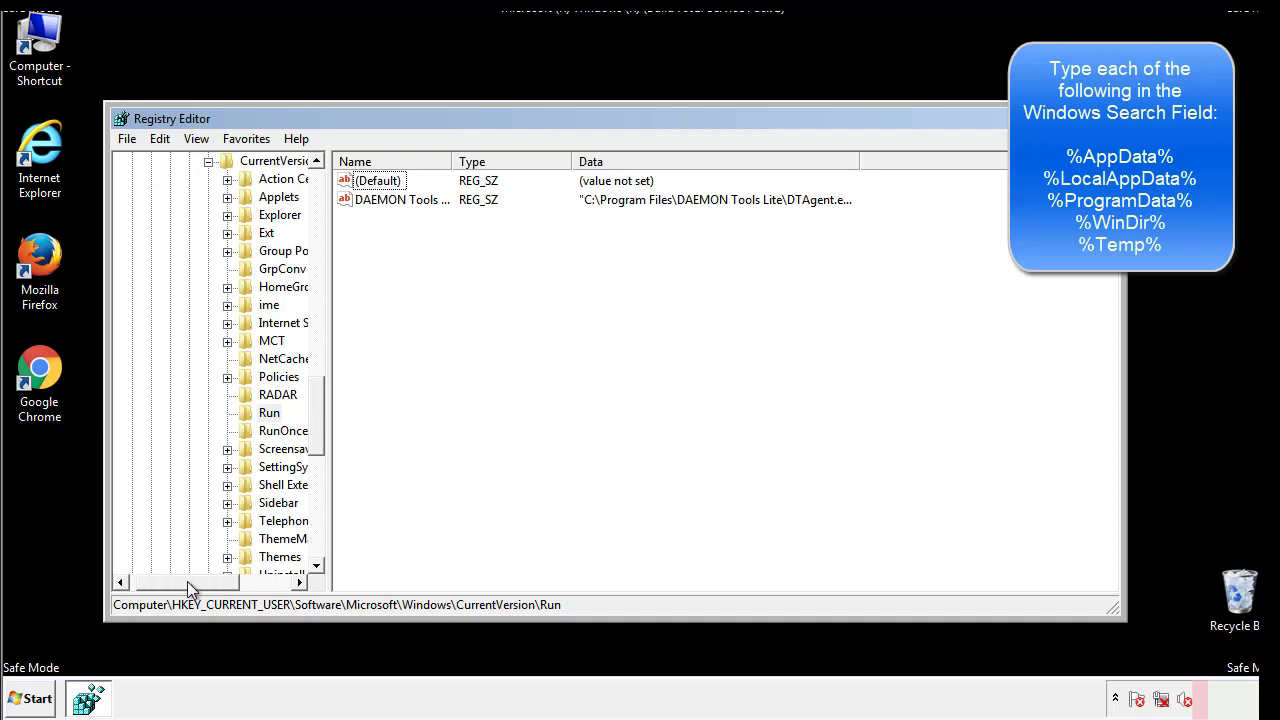
drag(316, 443, 316, 425)
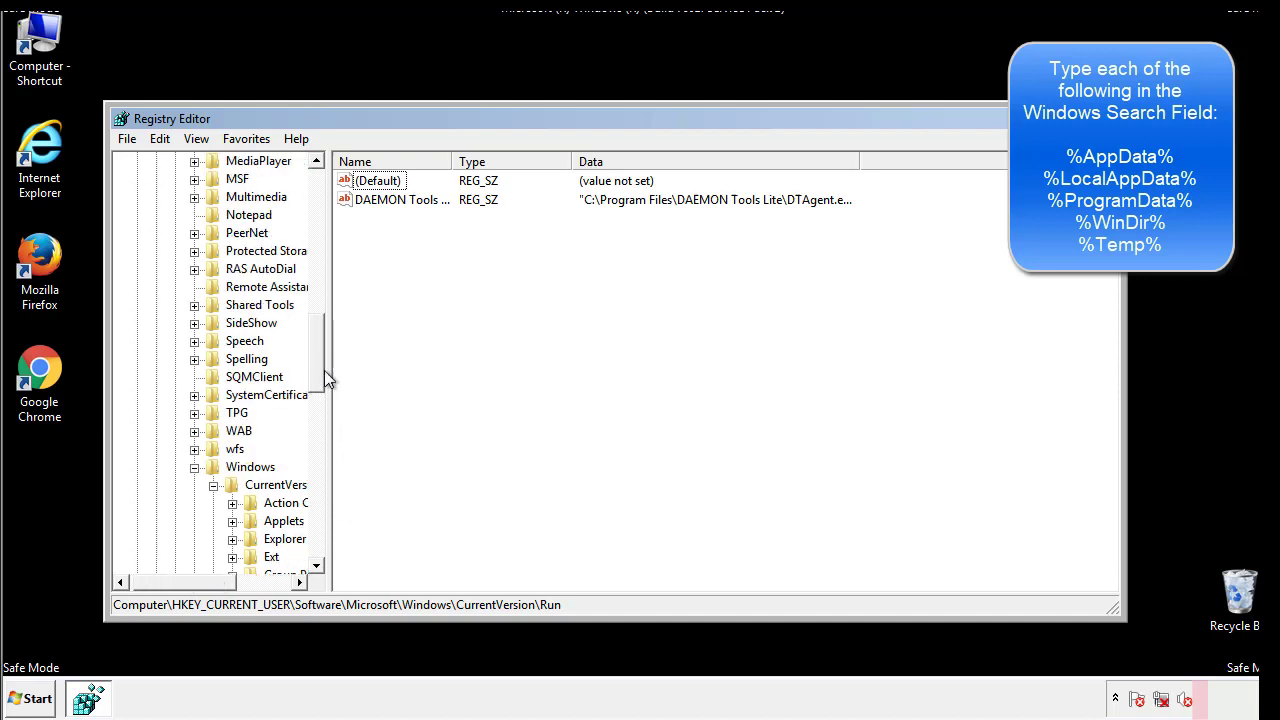
click(194, 467)
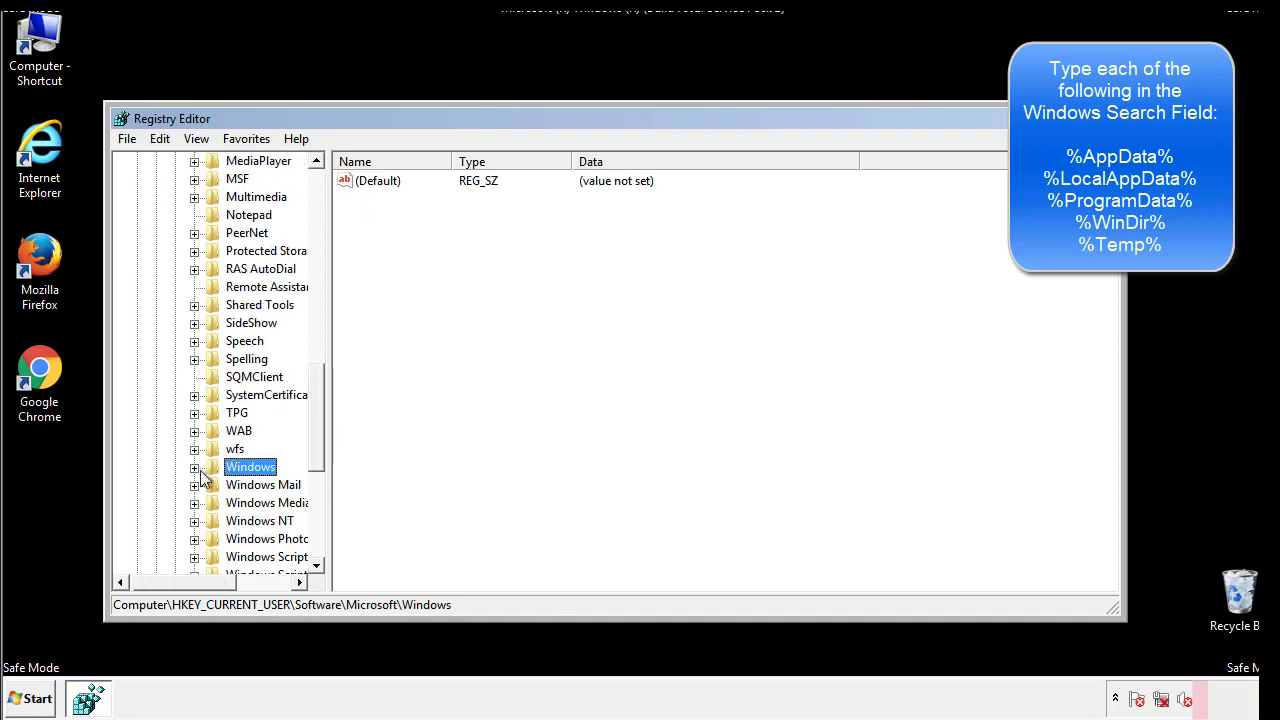
drag(321, 445, 322, 247)
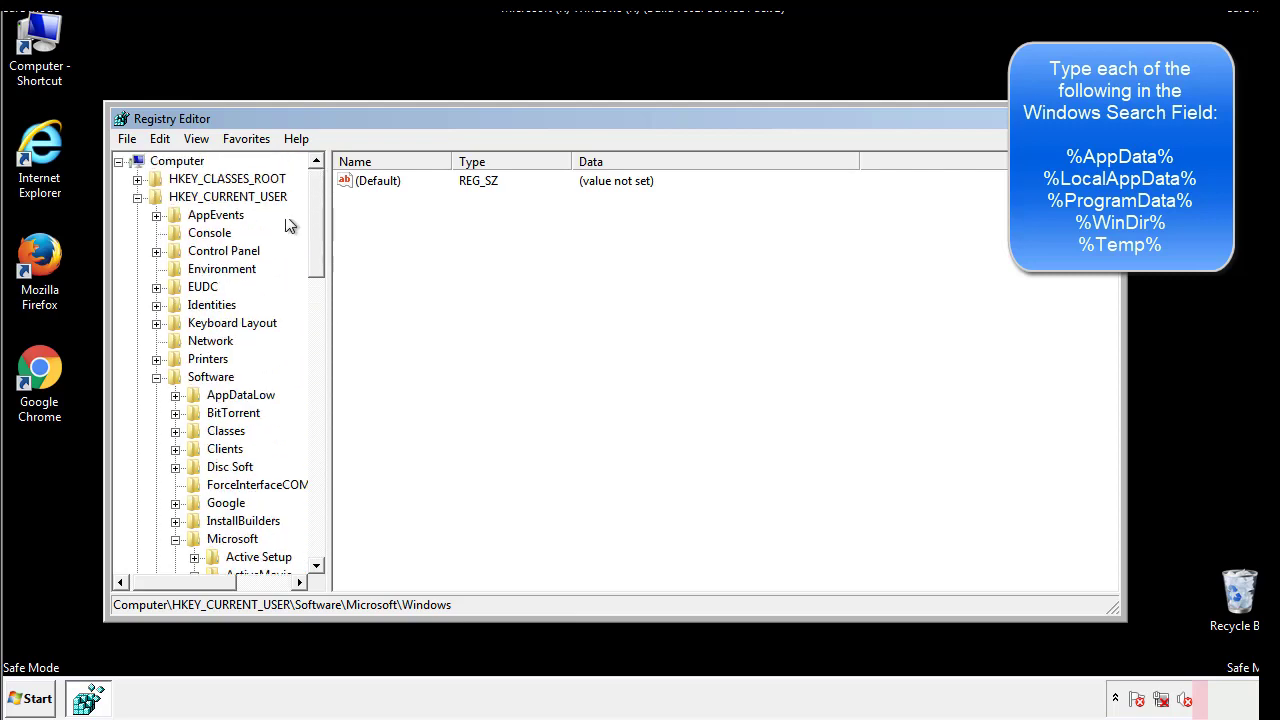
Search the registry for '%tem' using Edit > Find.
click(165, 140)
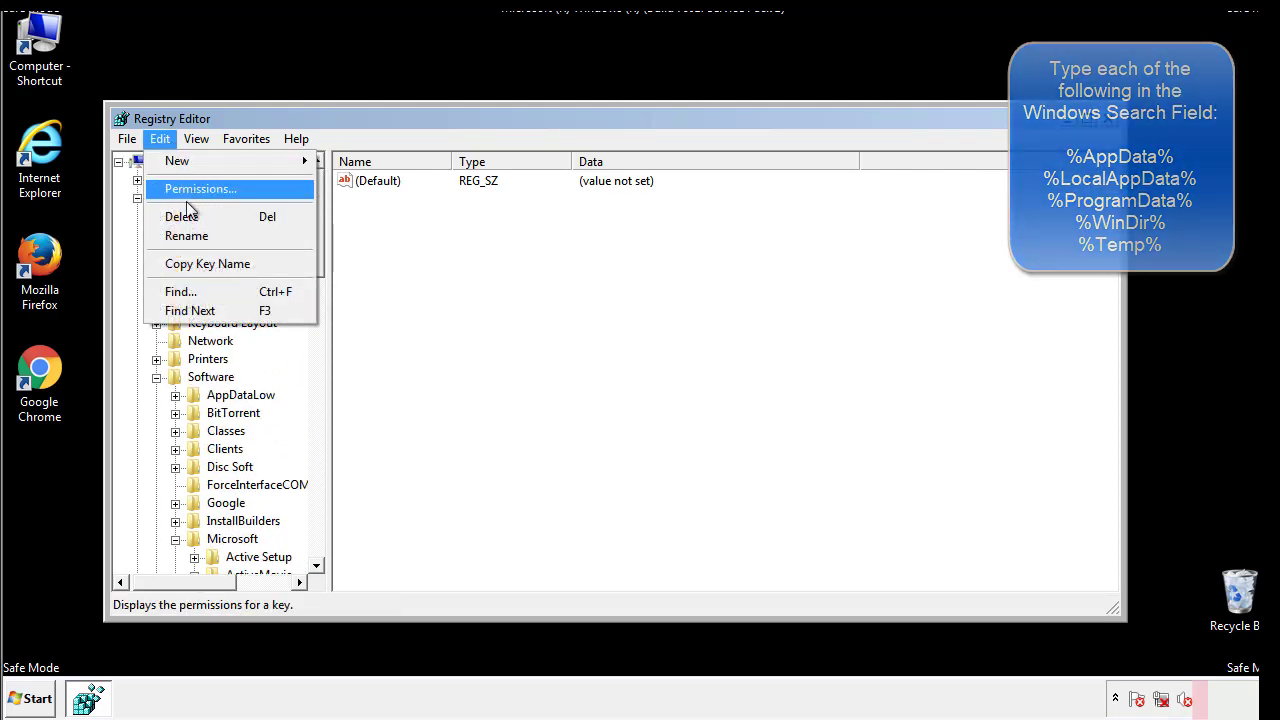
click(168, 291)
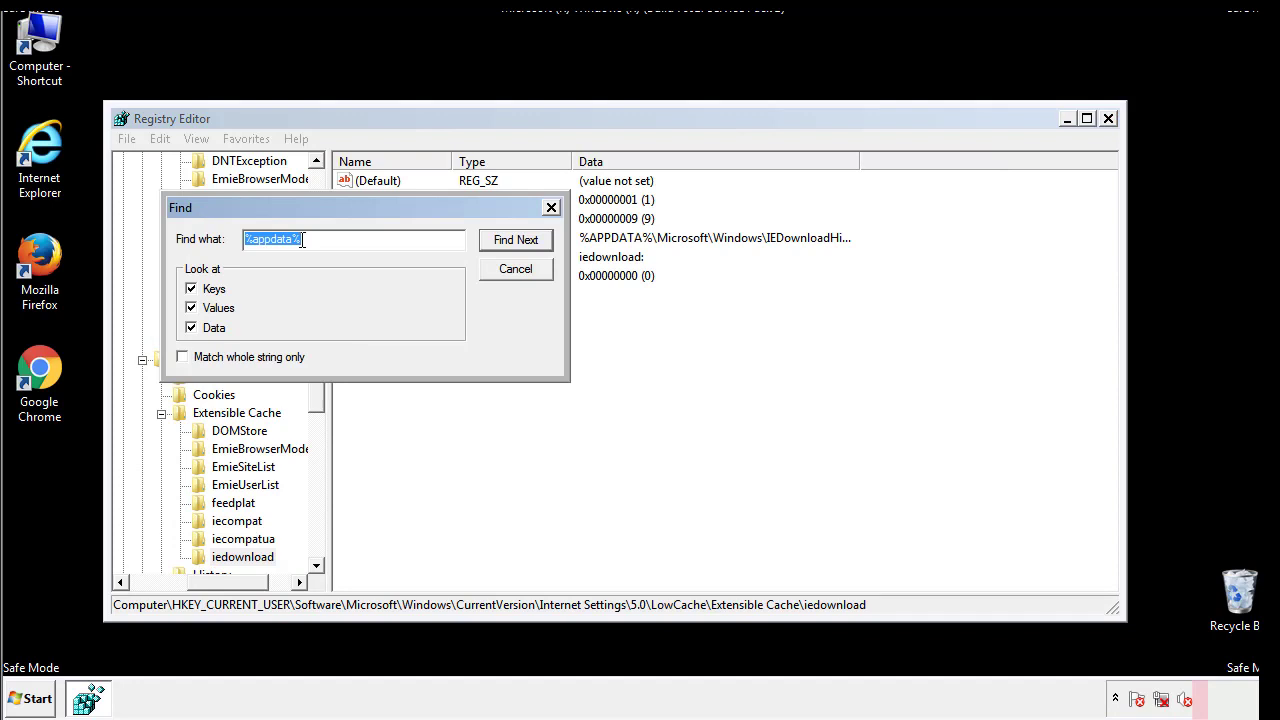
text(%t)
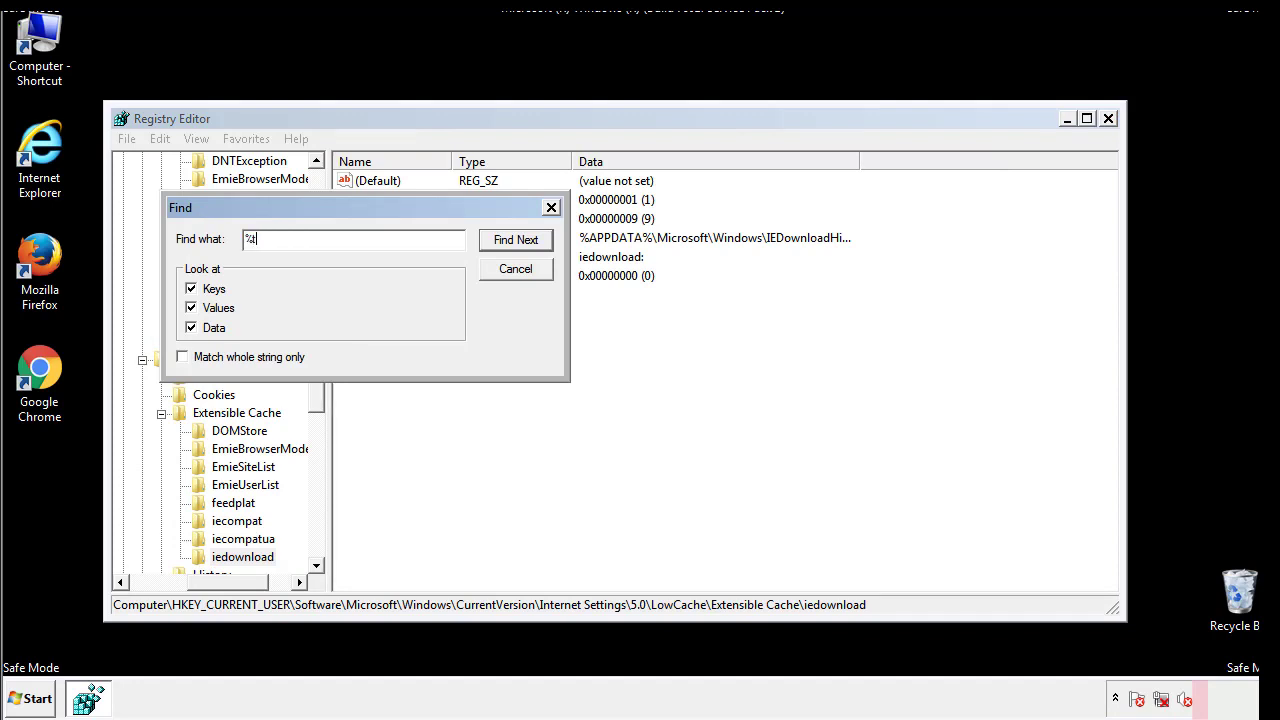
text(emp%)
key(Return)
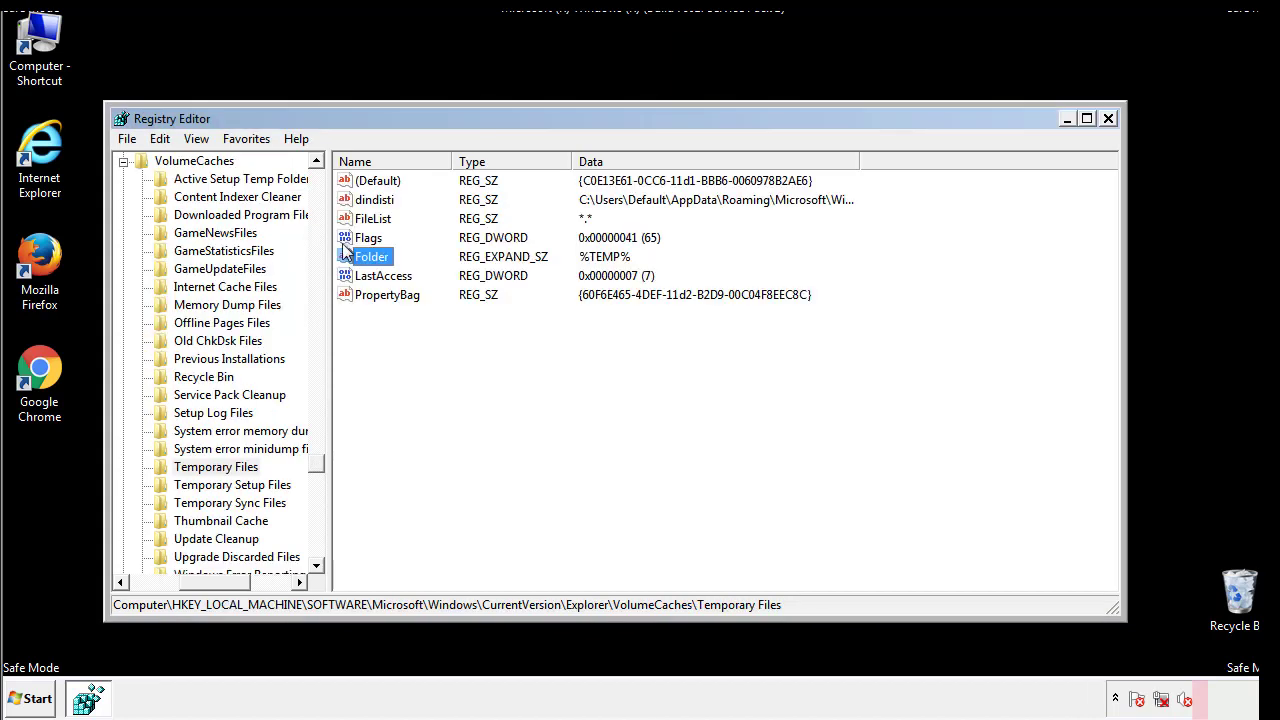
Delete all values of the Temporary Files key, leaving only (Default).
click(522, 345)
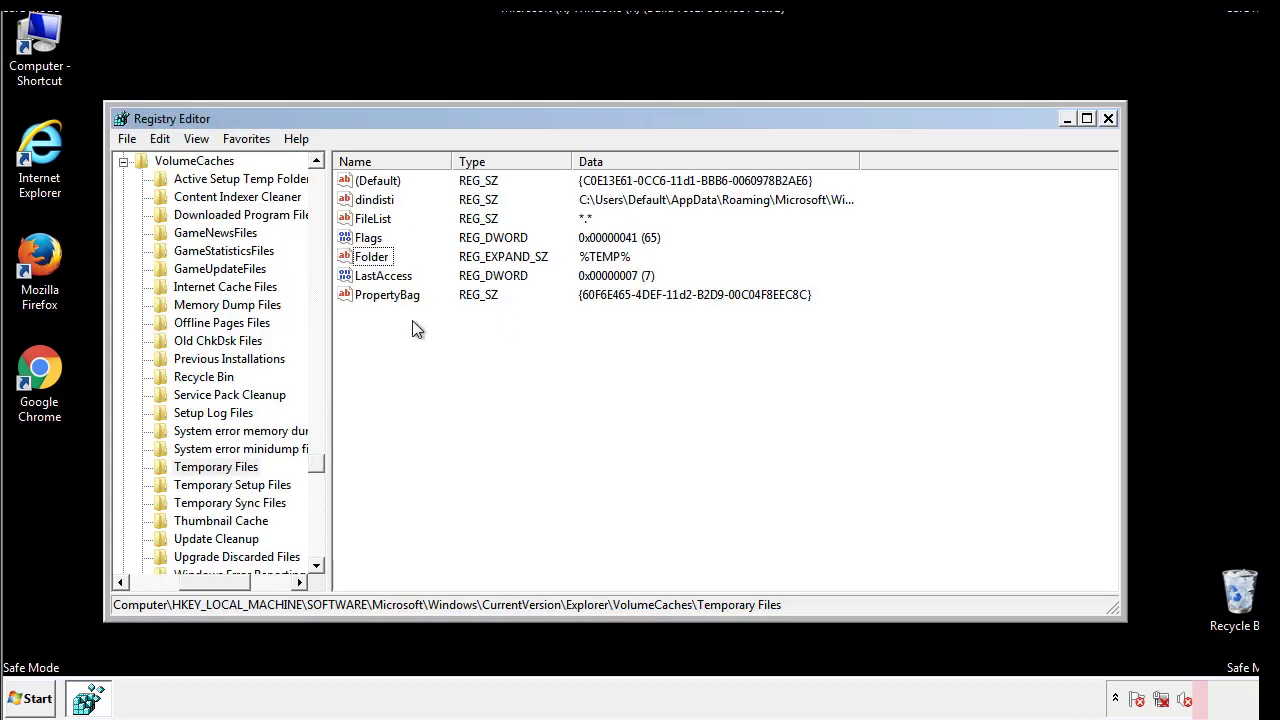
mouse_move(410, 320)
mouse_down()
mouse_move(380, 295)
mouse_move(363, 187)
mouse_up()
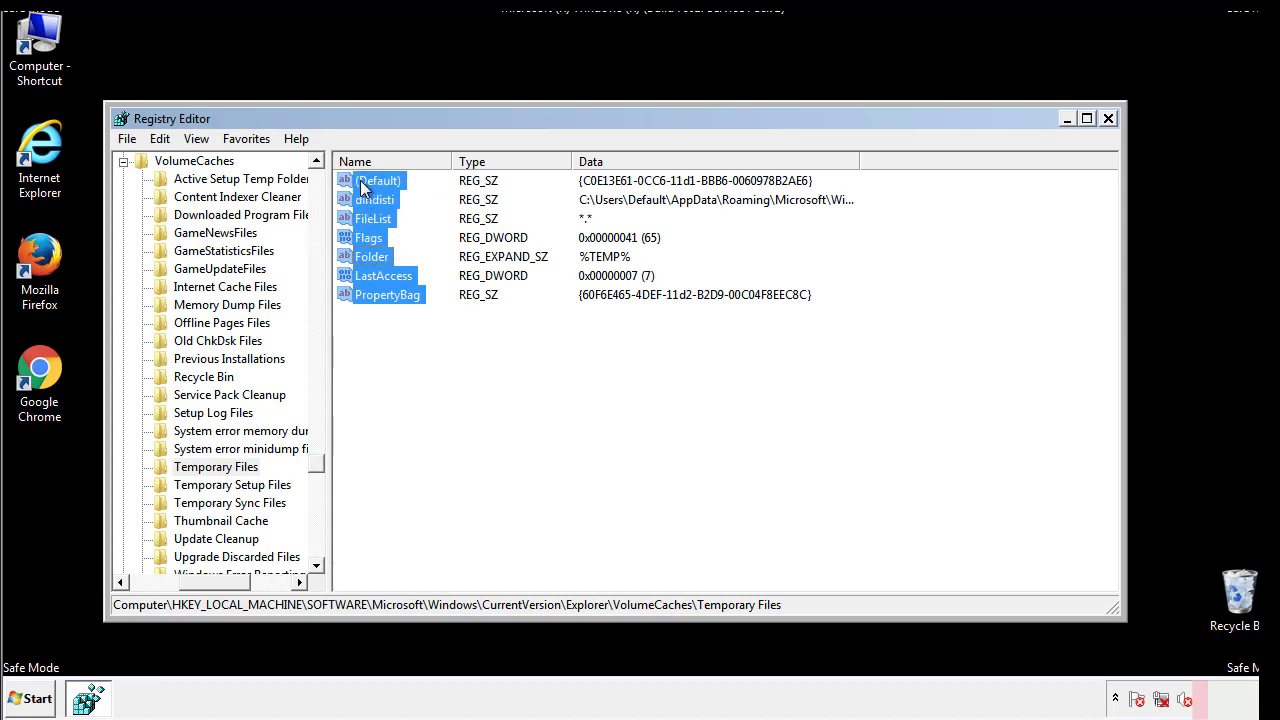
right_click(364, 188)
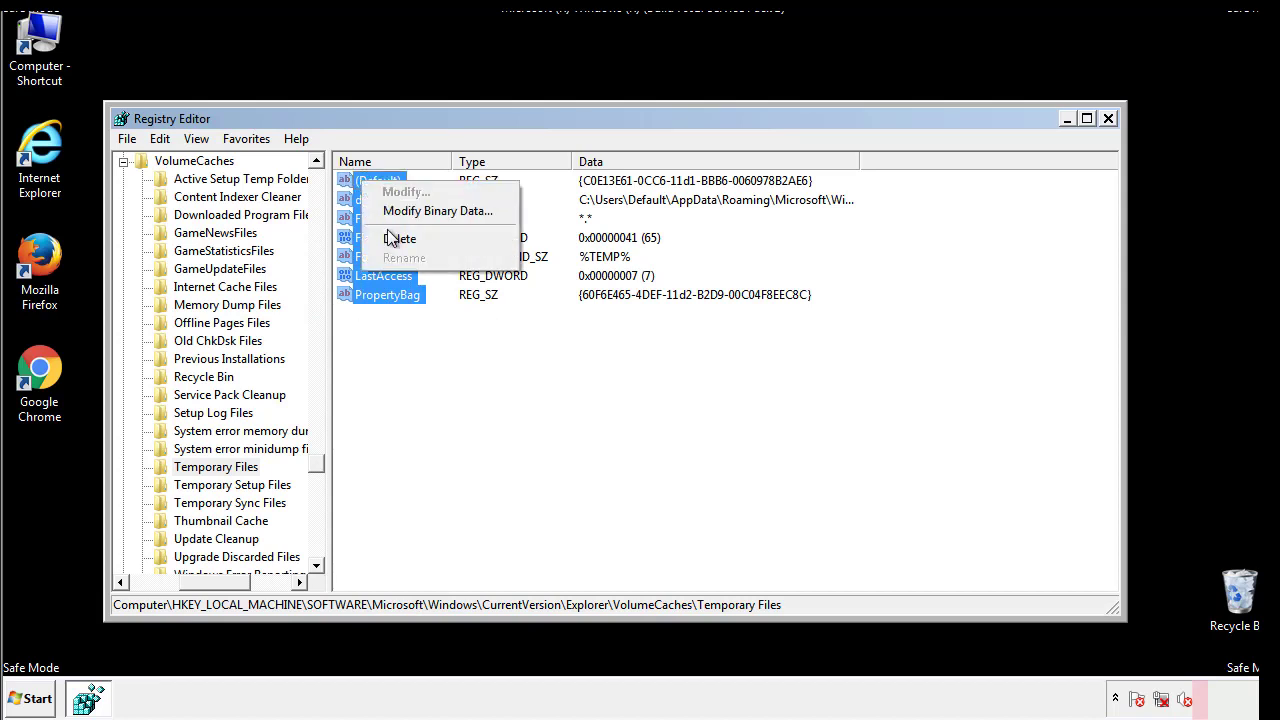
click(390, 240)
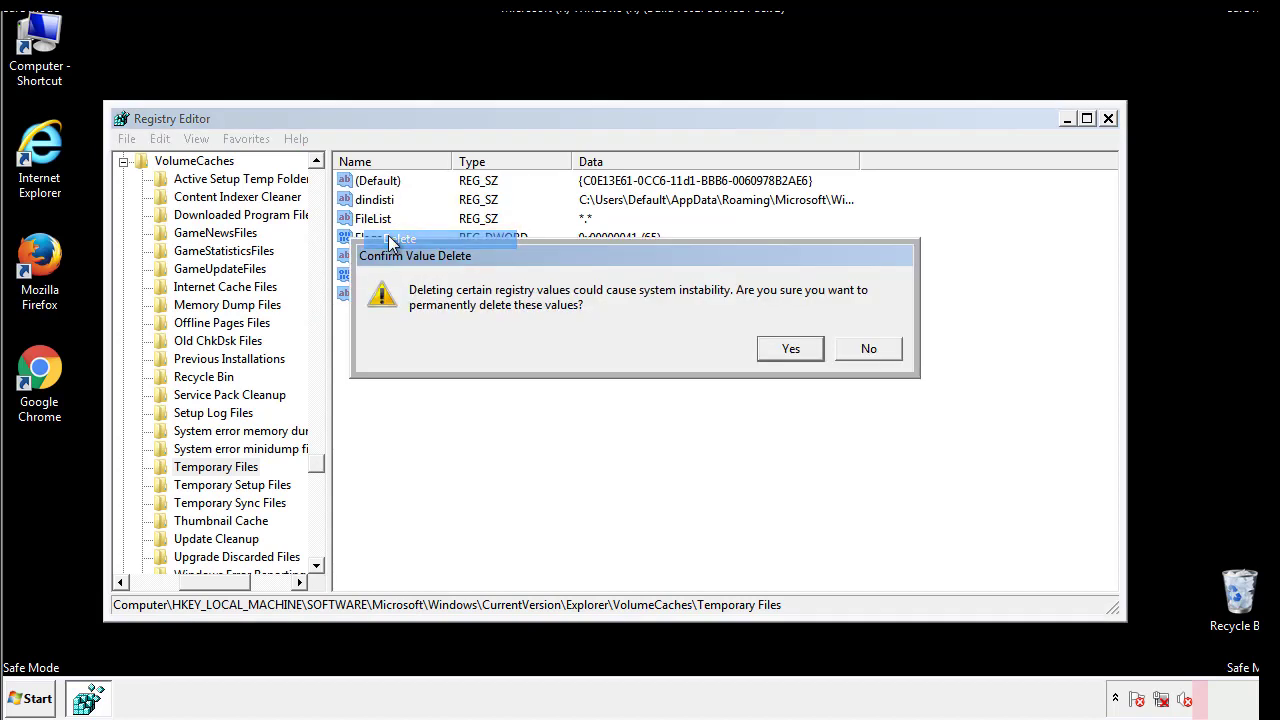
click(790, 348)
click(446, 245)
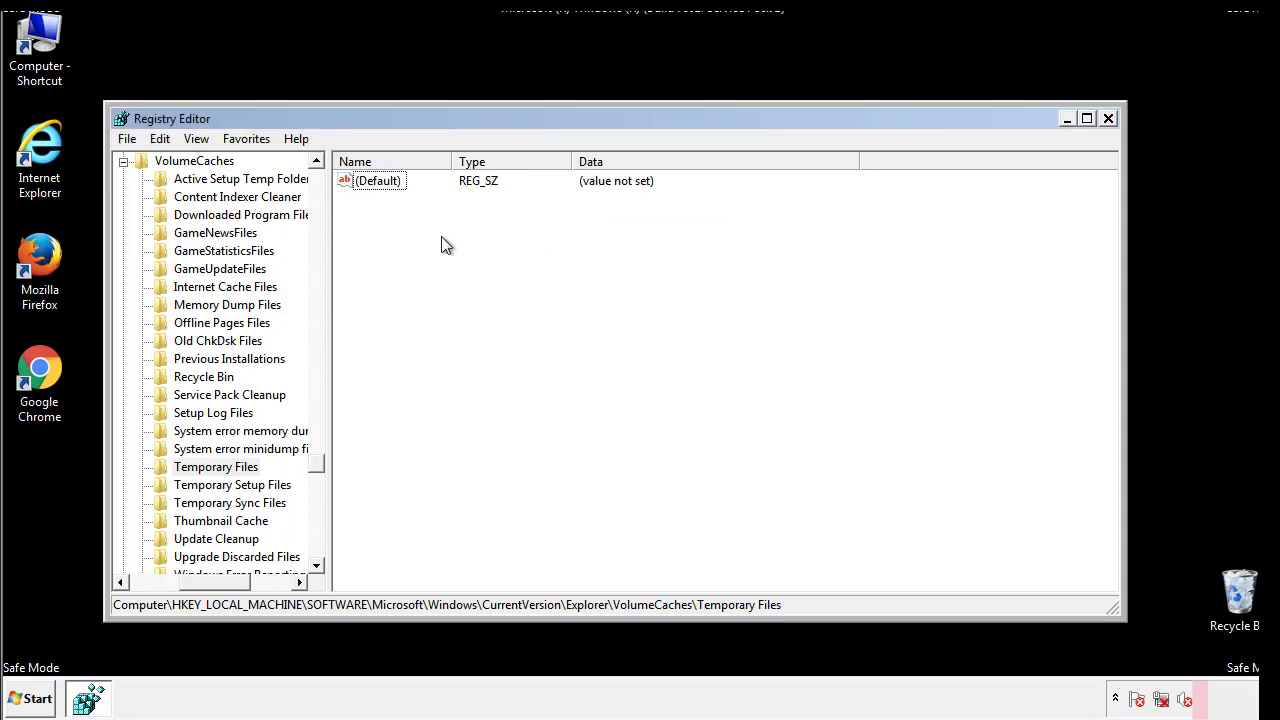
Close Registry Editor and relaunch System Configuration via msconfig.
click(1110, 120)
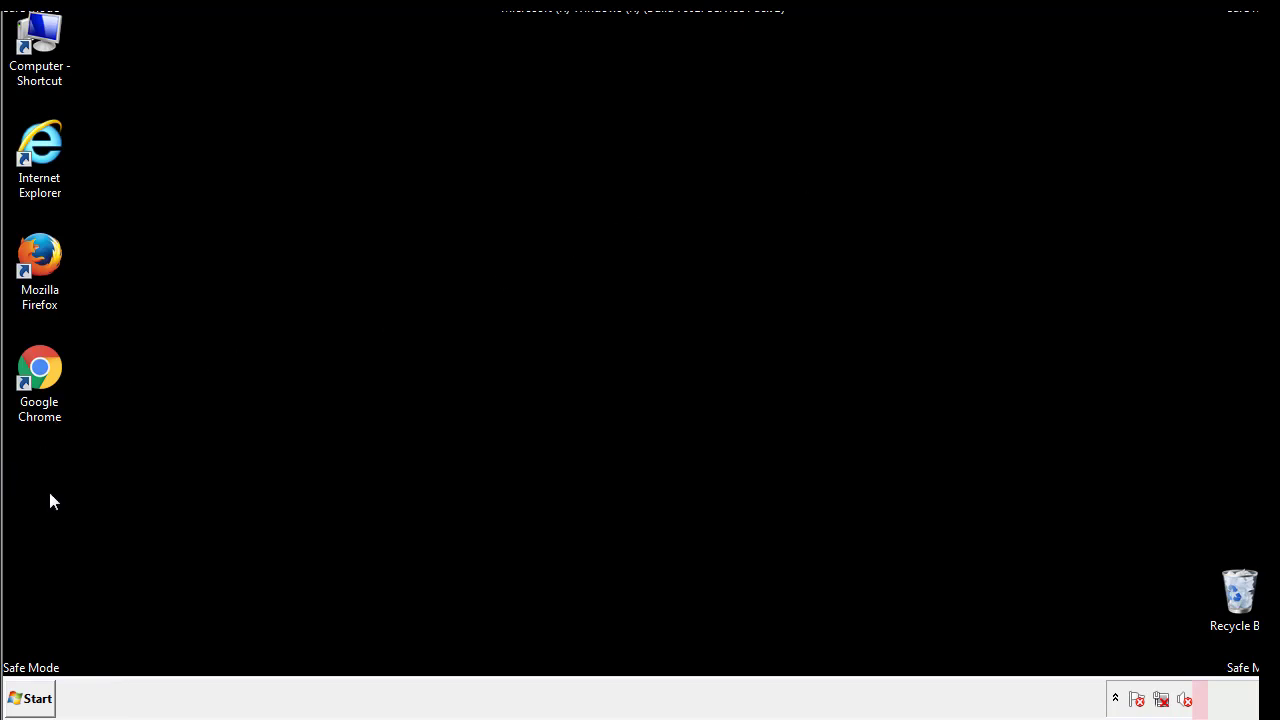
click(28, 699)
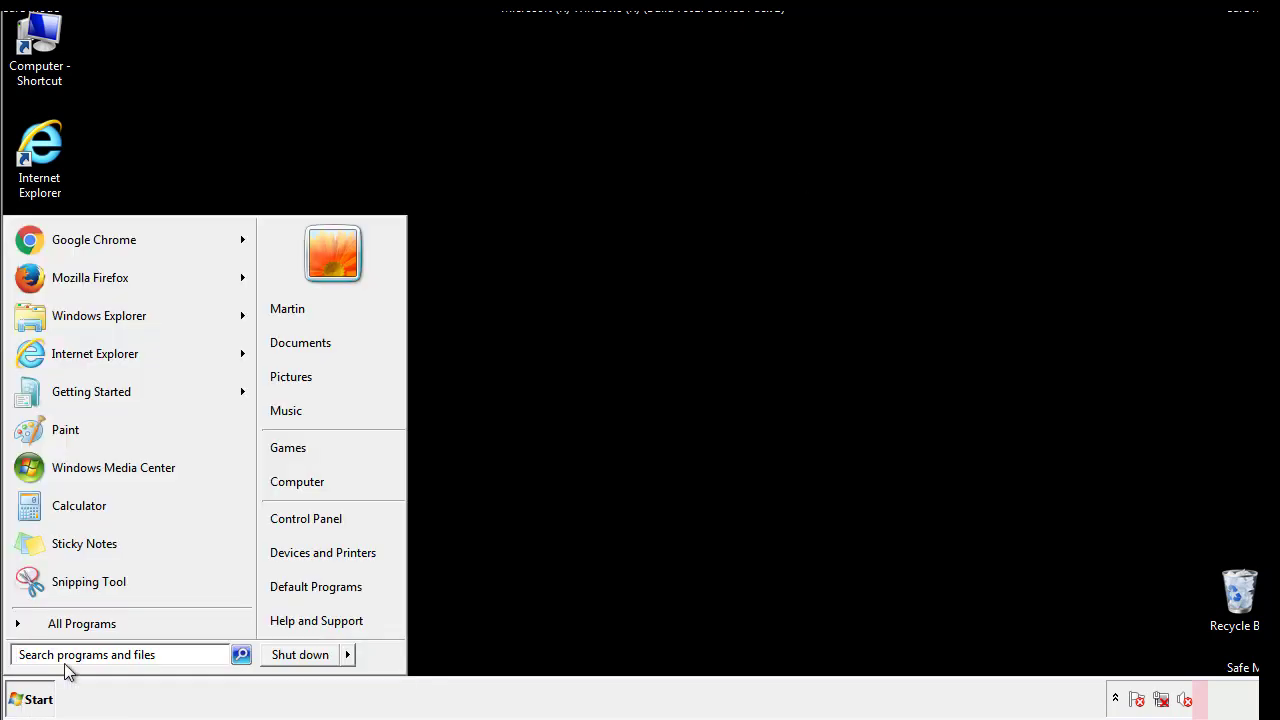
text(mscon)
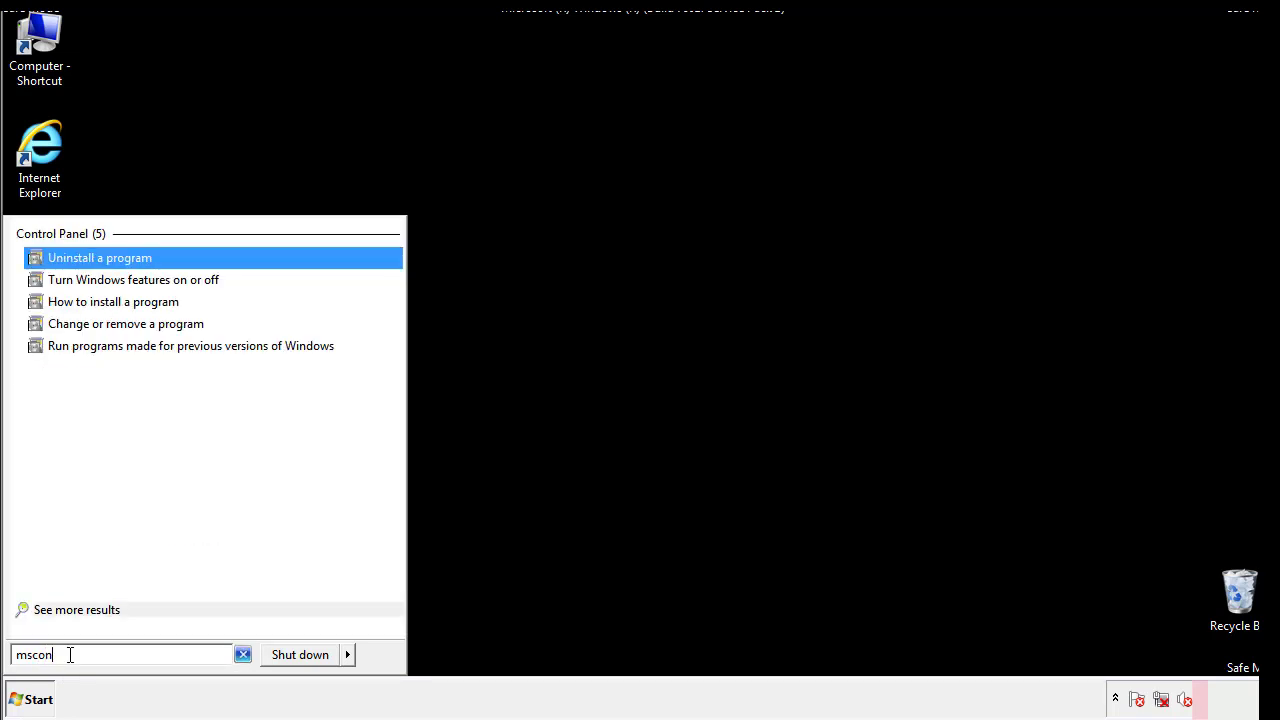
text(fig)
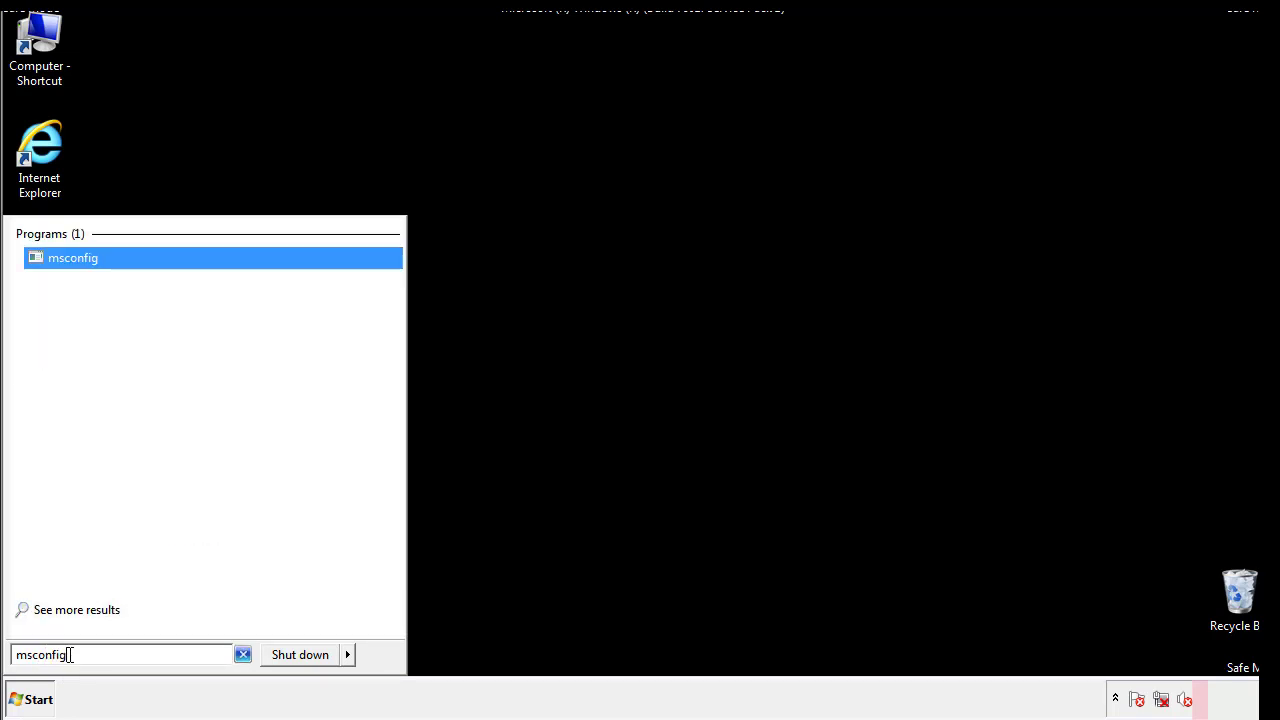
key(Return)
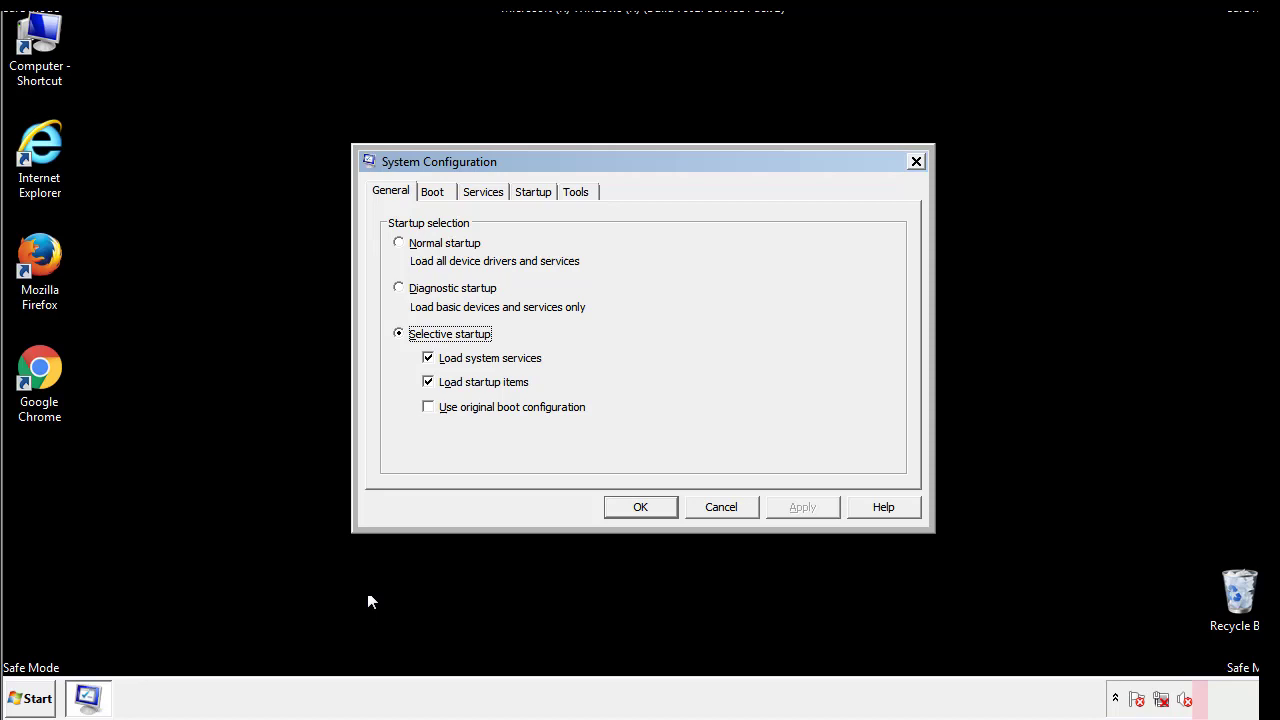
Uncheck Safe boot on the Boot tab, apply and confirm, then restart Windows normally.
click(436, 190)
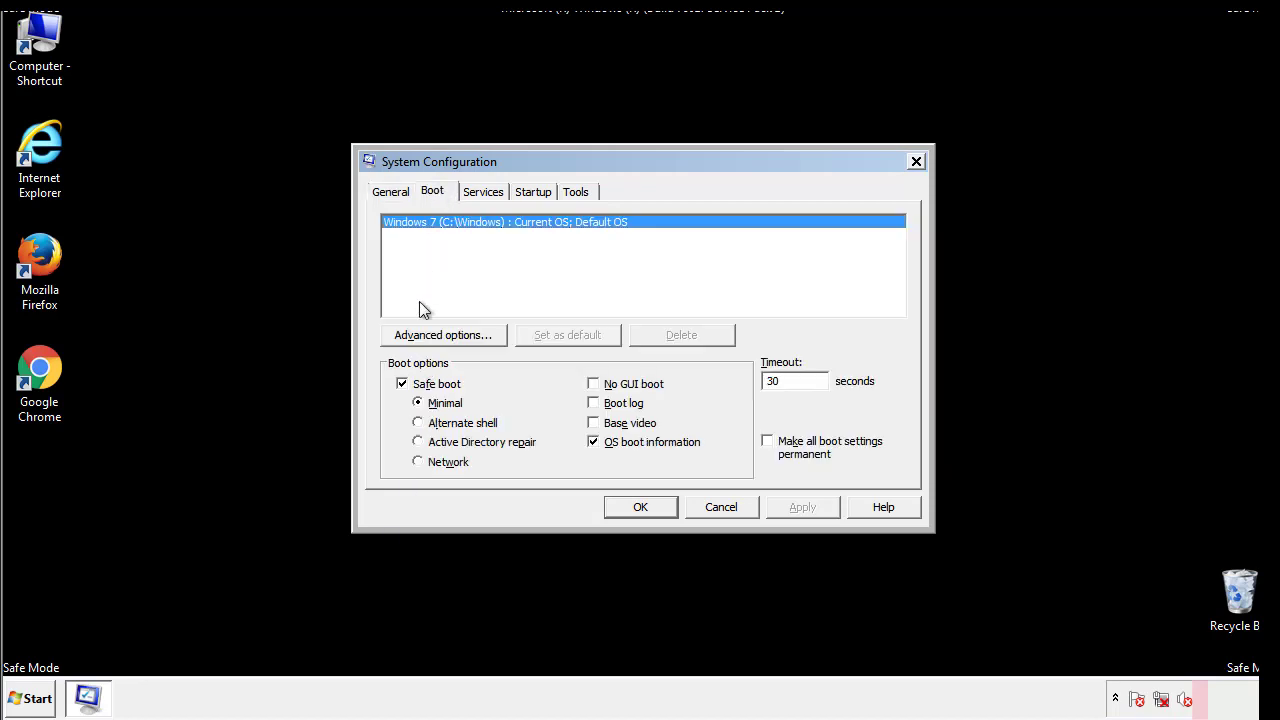
click(405, 387)
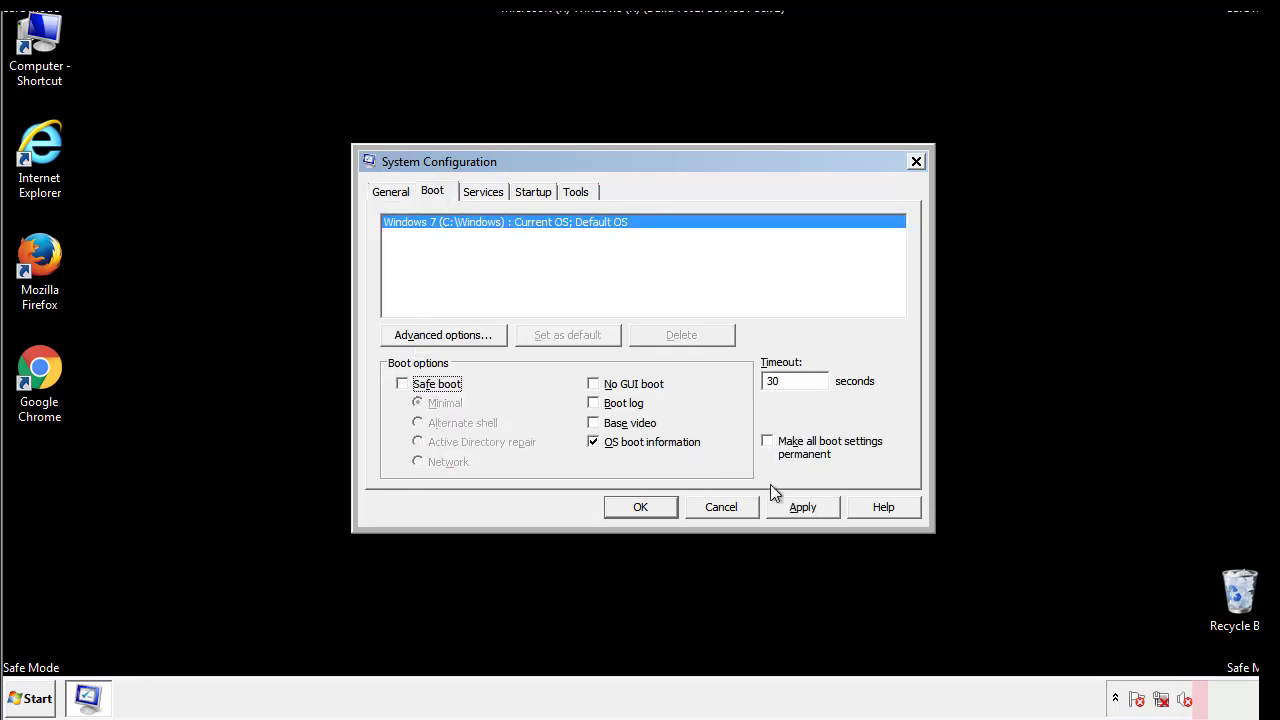
click(805, 506)
click(638, 507)
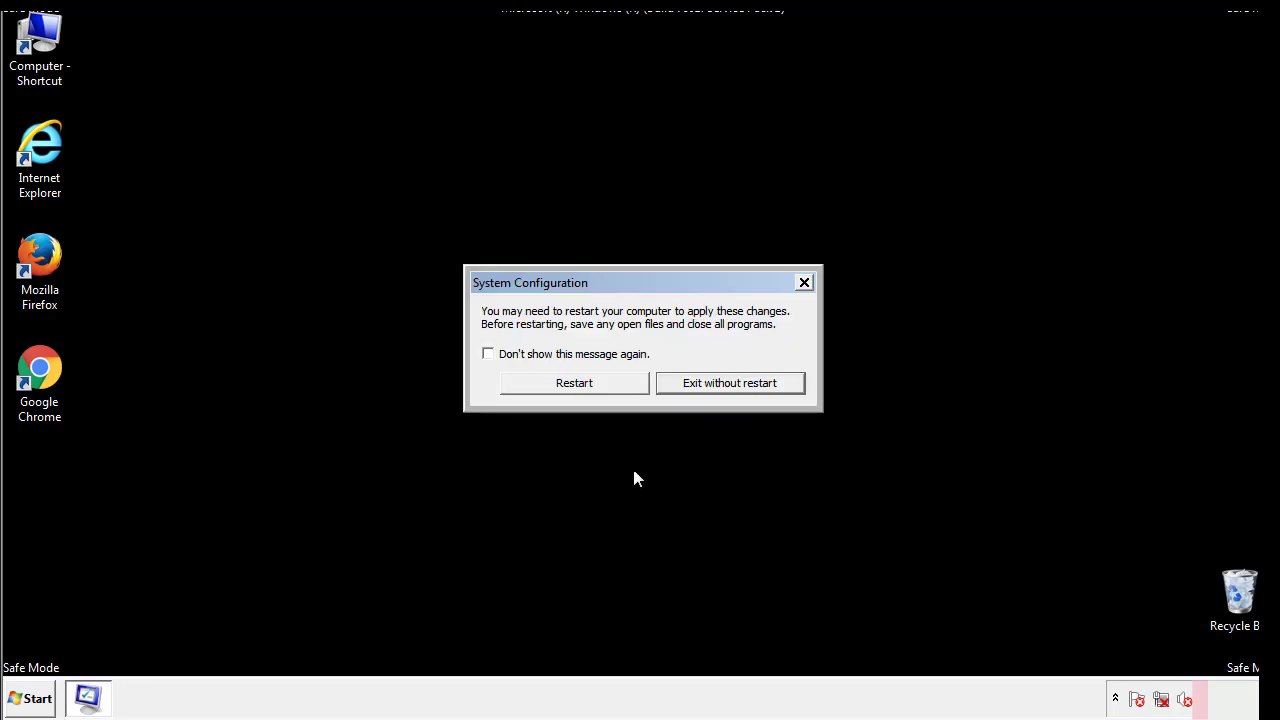
click(592, 389)
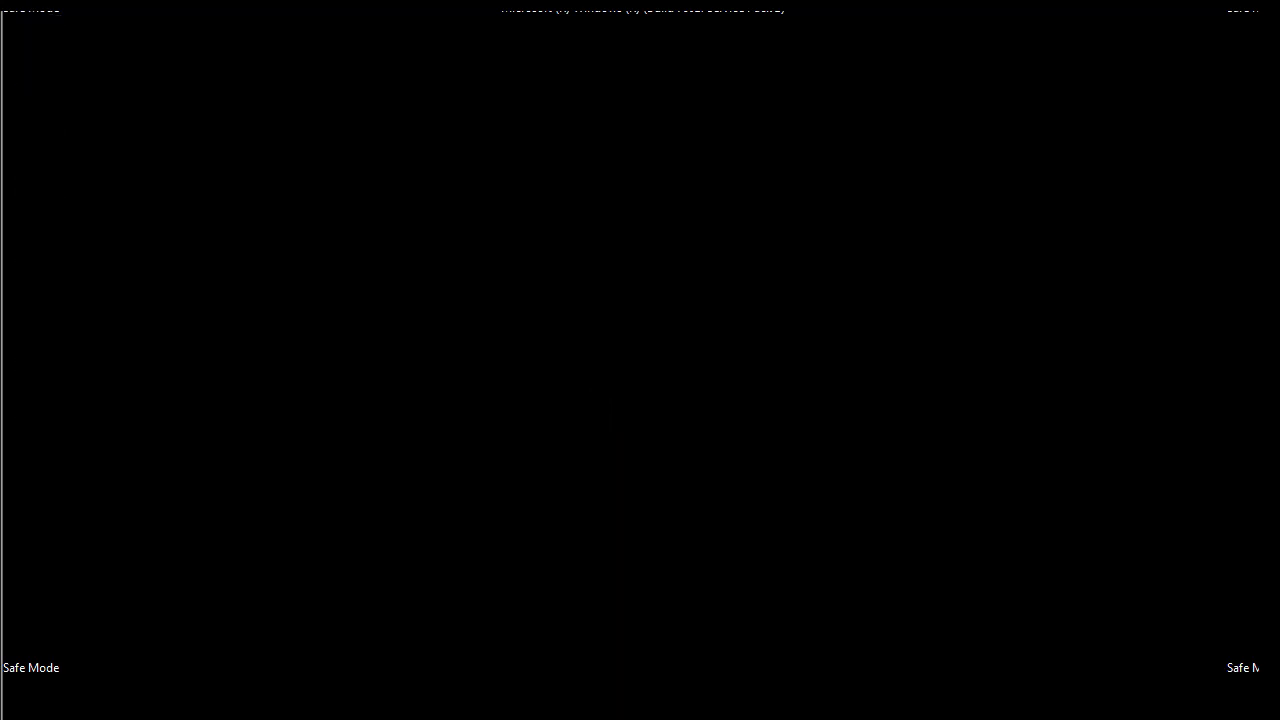